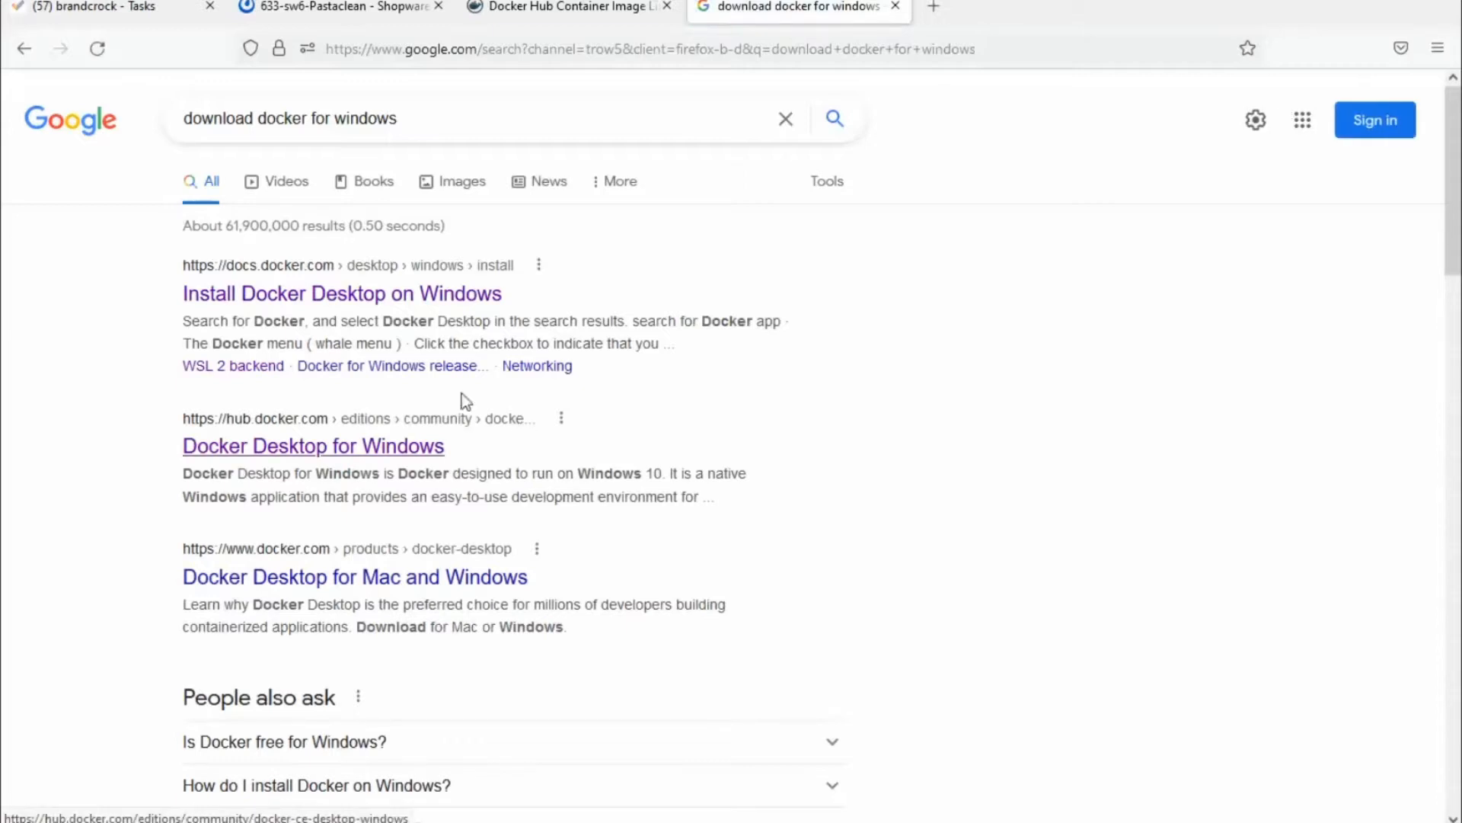
- Open the Docker Desktop for Windows pages from the search results and get the Docker Desktop installer
middle_click(359, 310)
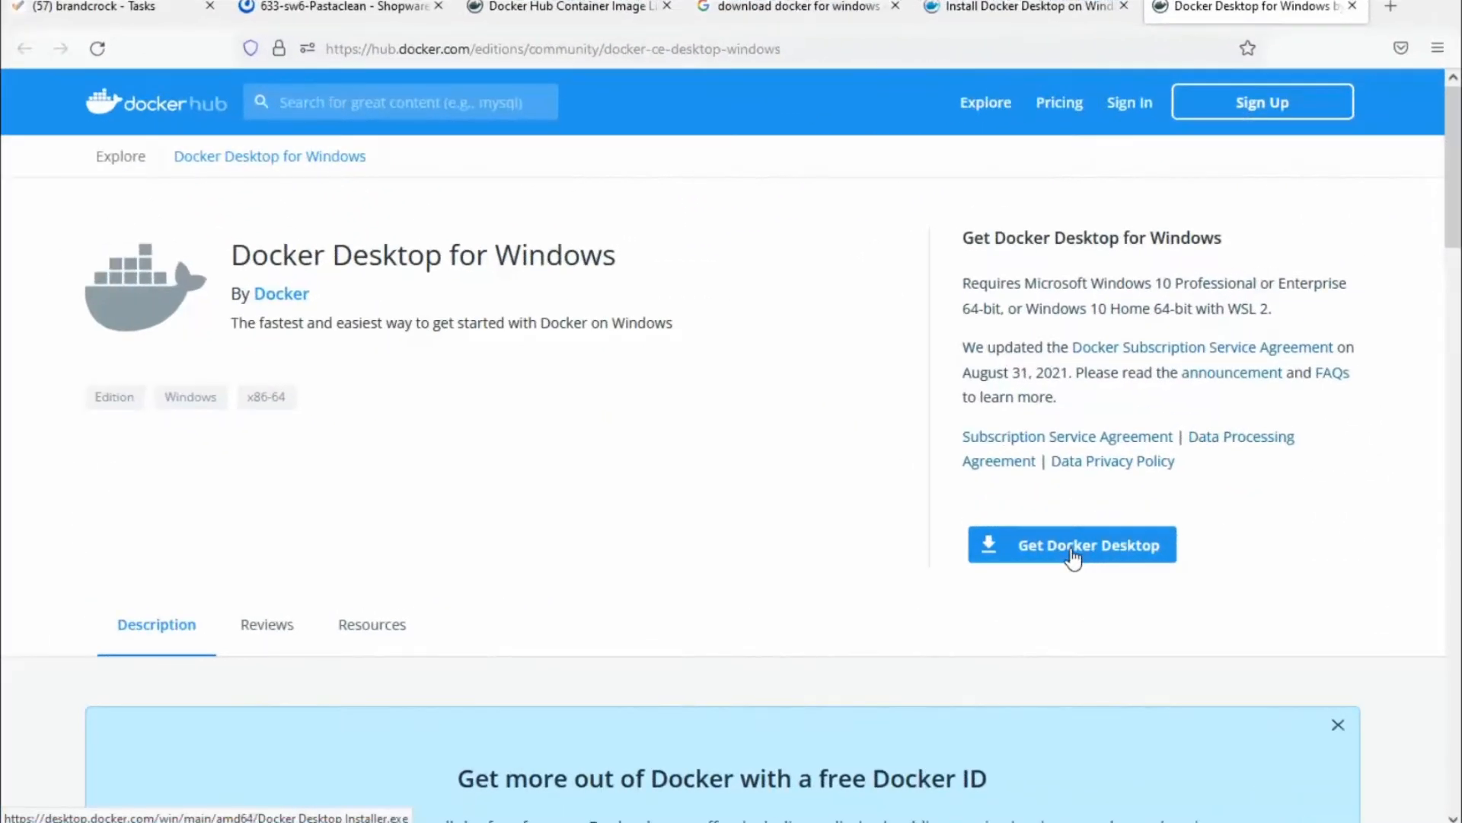
click(1076, 563)
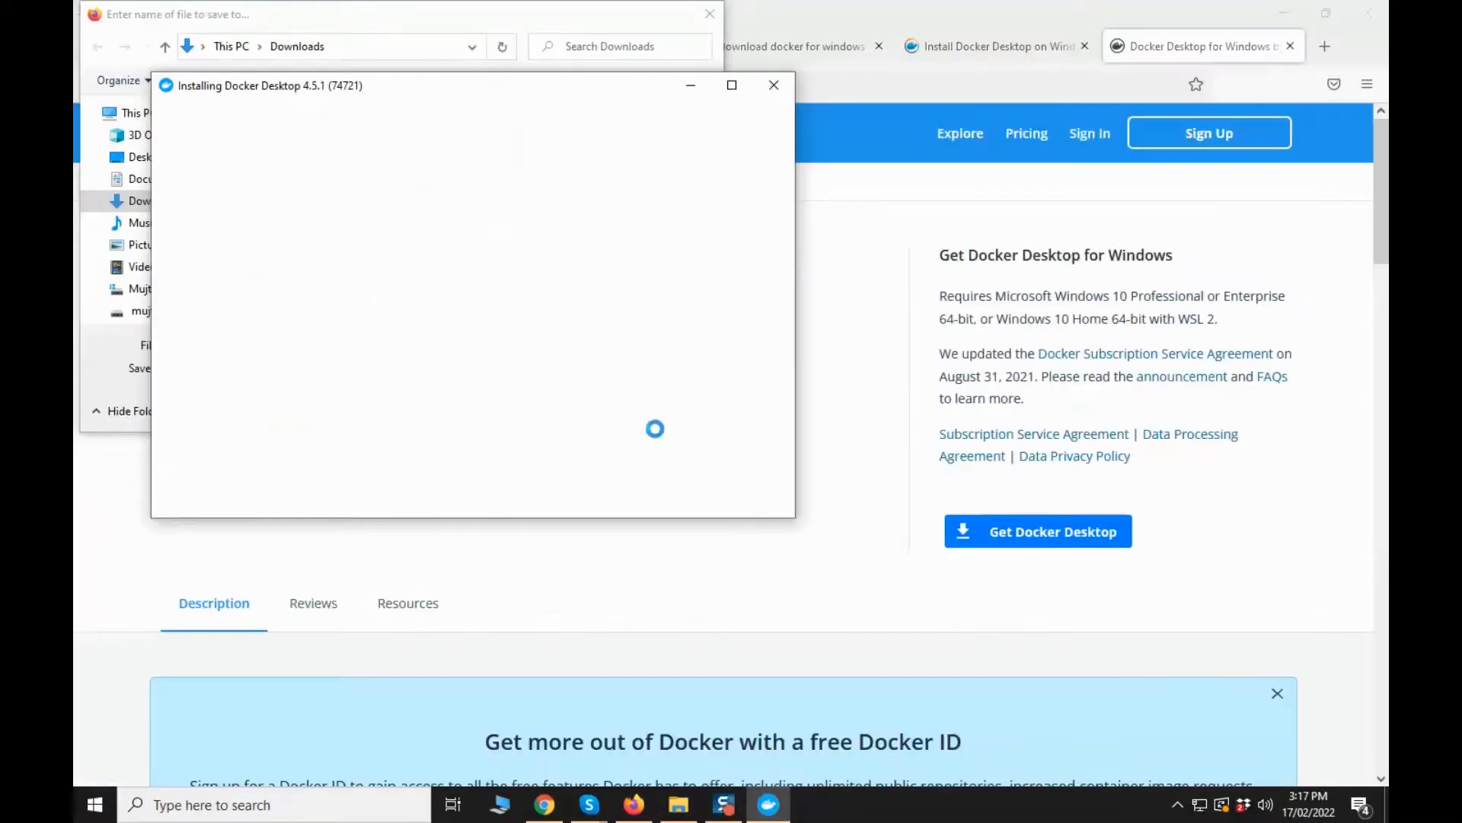
click(705, 16)
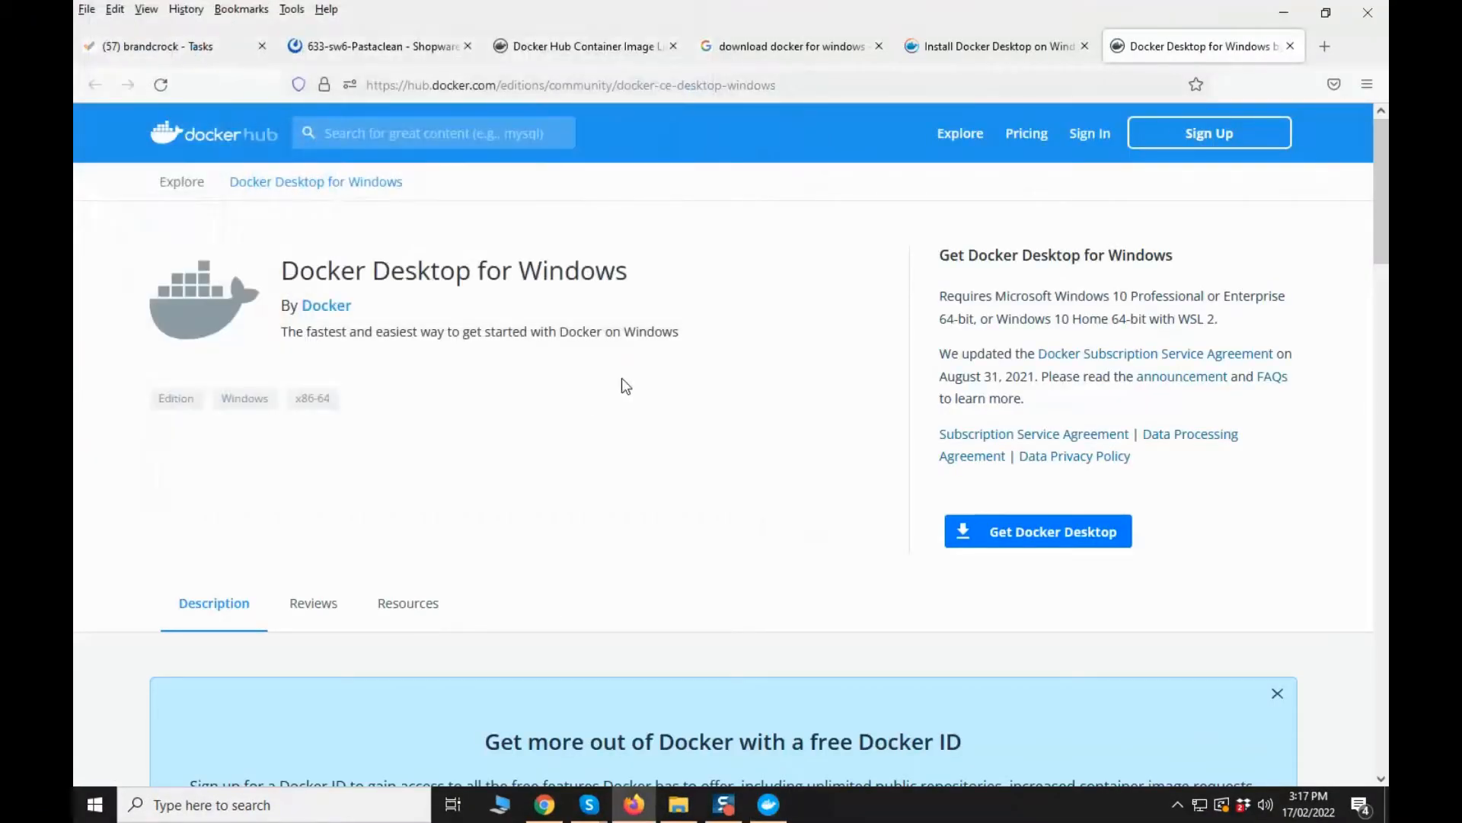
- Install Docker Desktop with Hyper-V Windows features, the required WSL 2 Windows components and a desktop shortcut, and close the finished installer
click(769, 807)
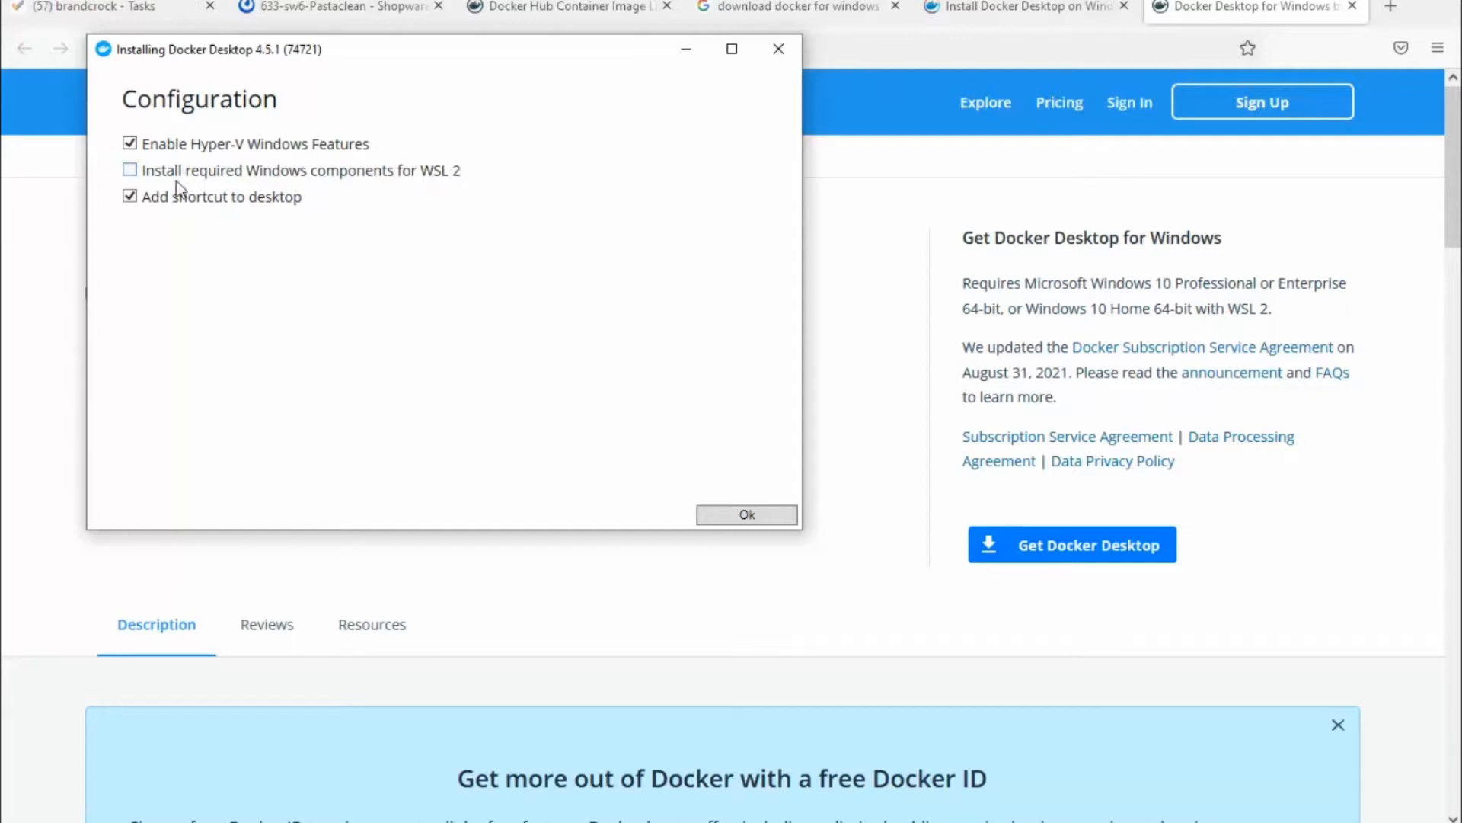
click(131, 172)
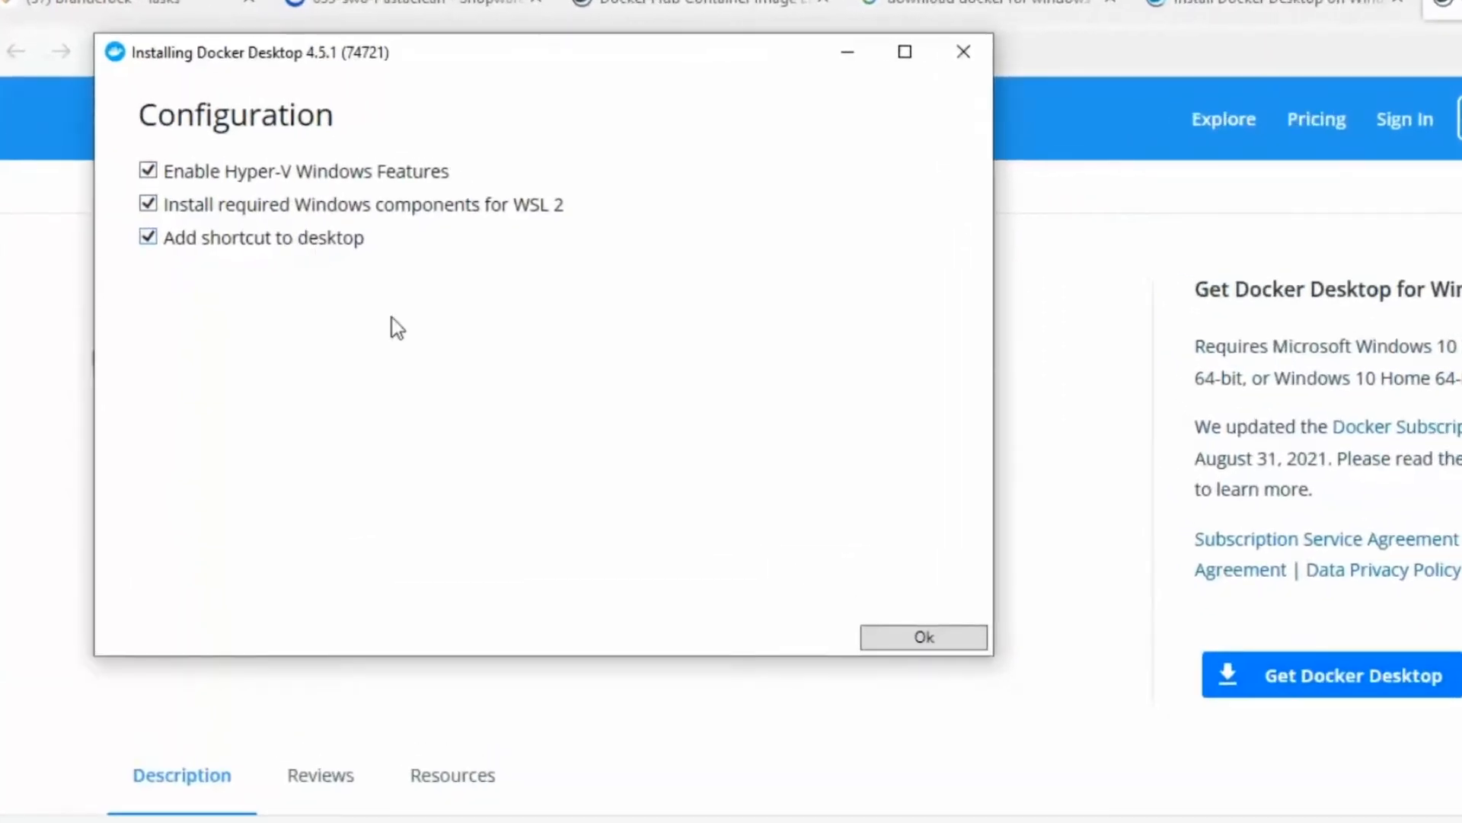
click(947, 634)
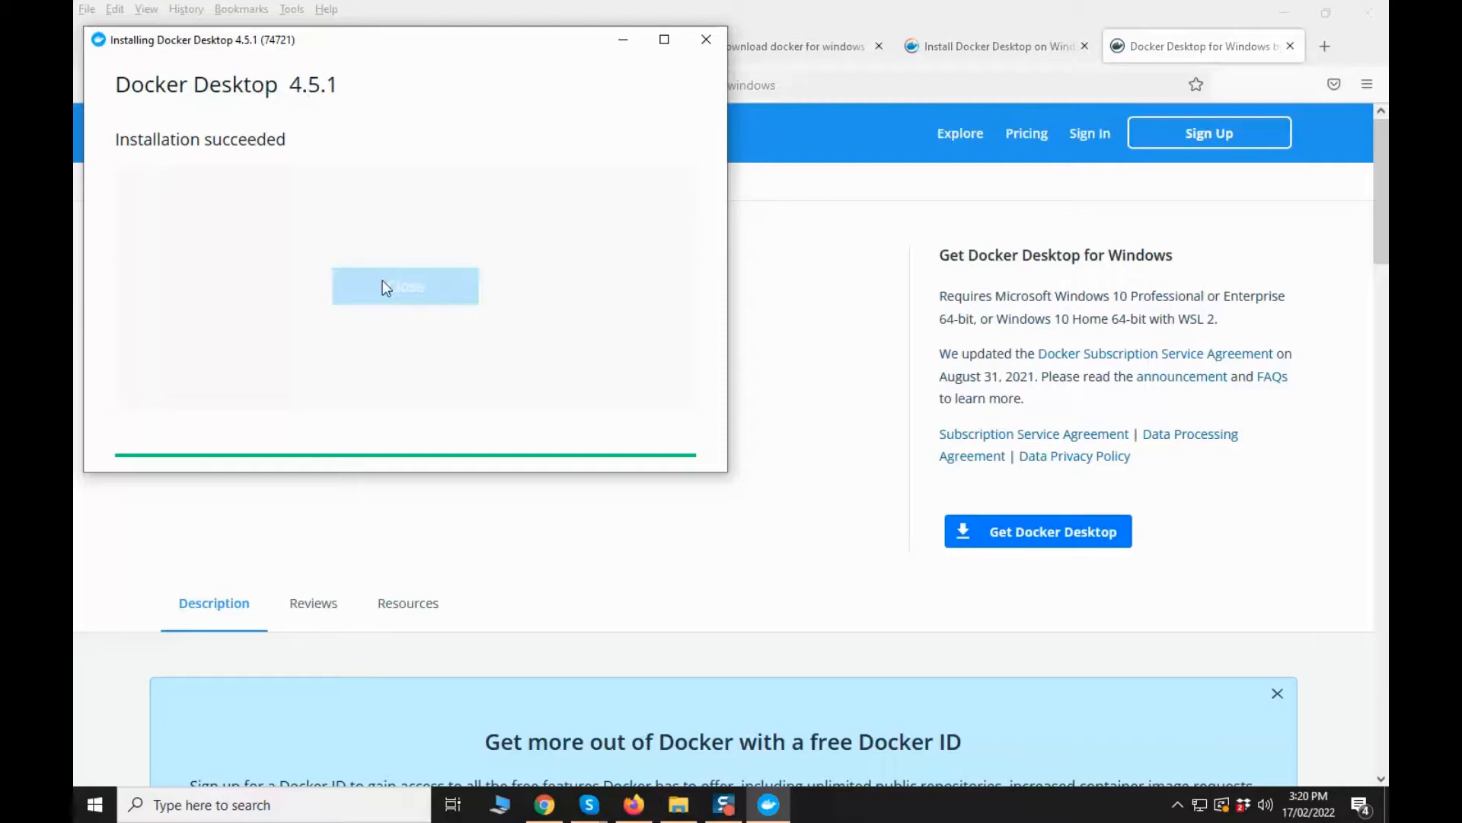
click(386, 287)
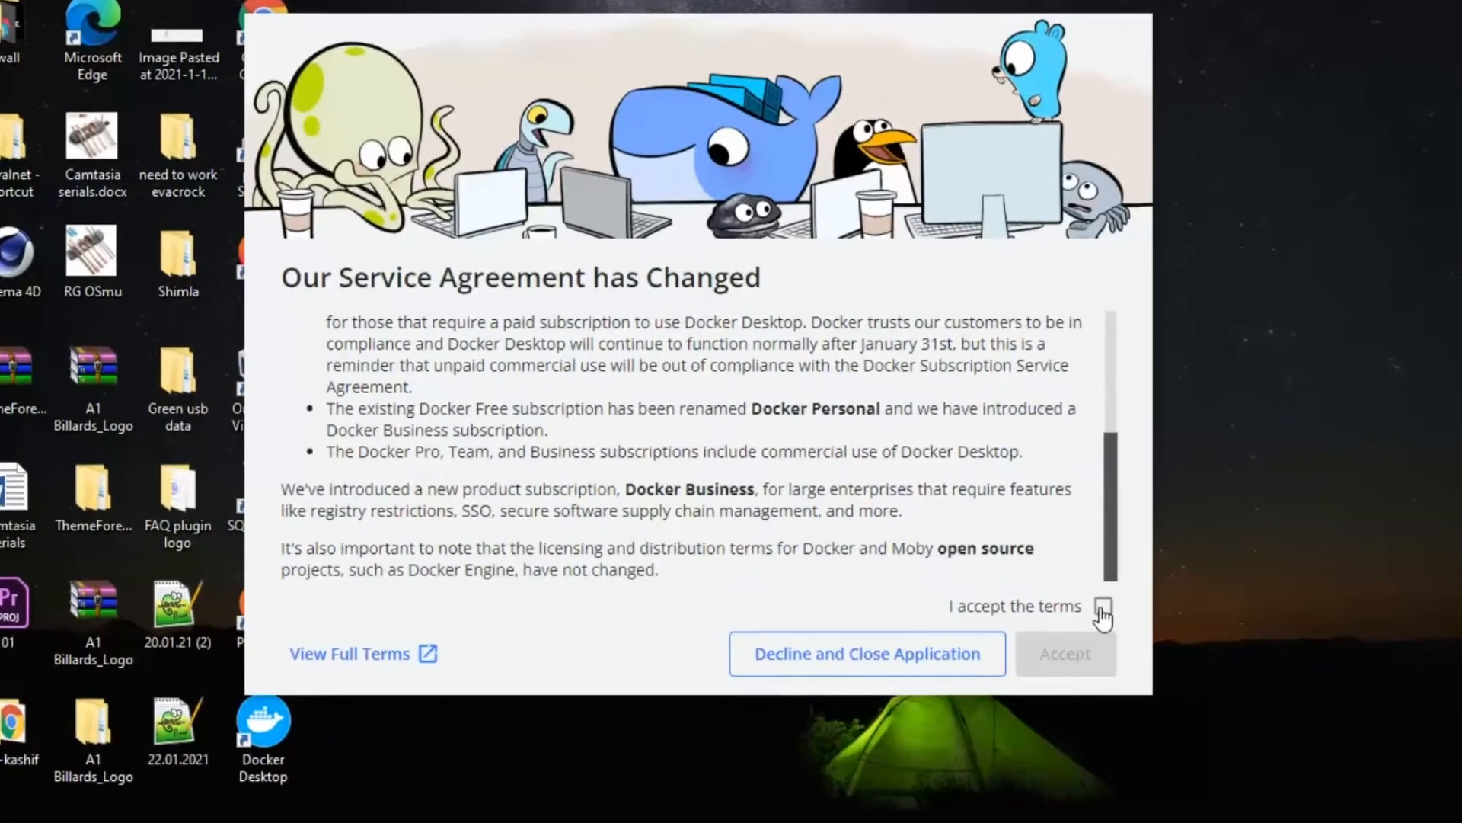
- Accept the terms of Docker's changed service agreement
click(1093, 615)
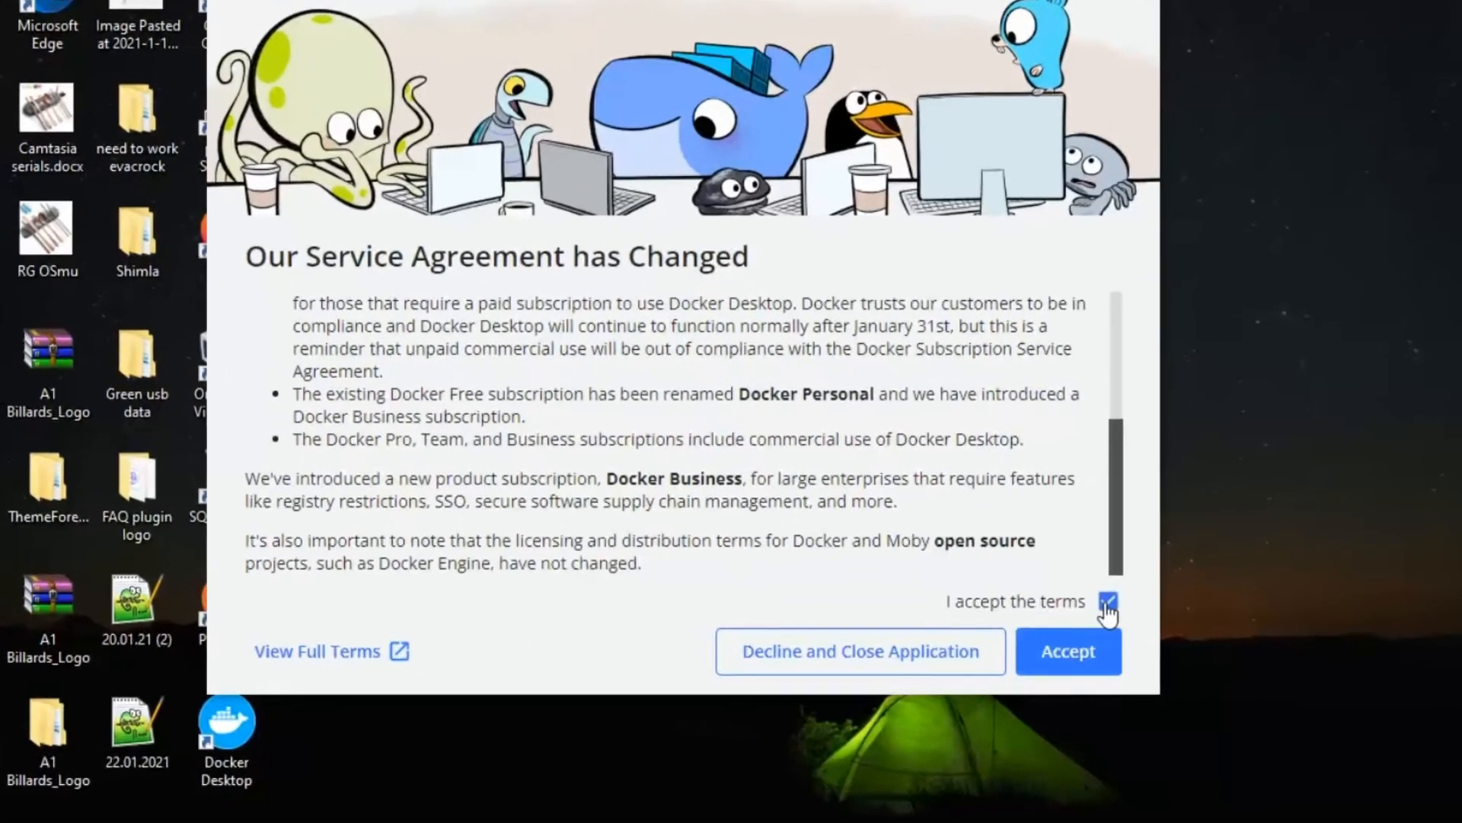
click(1071, 648)
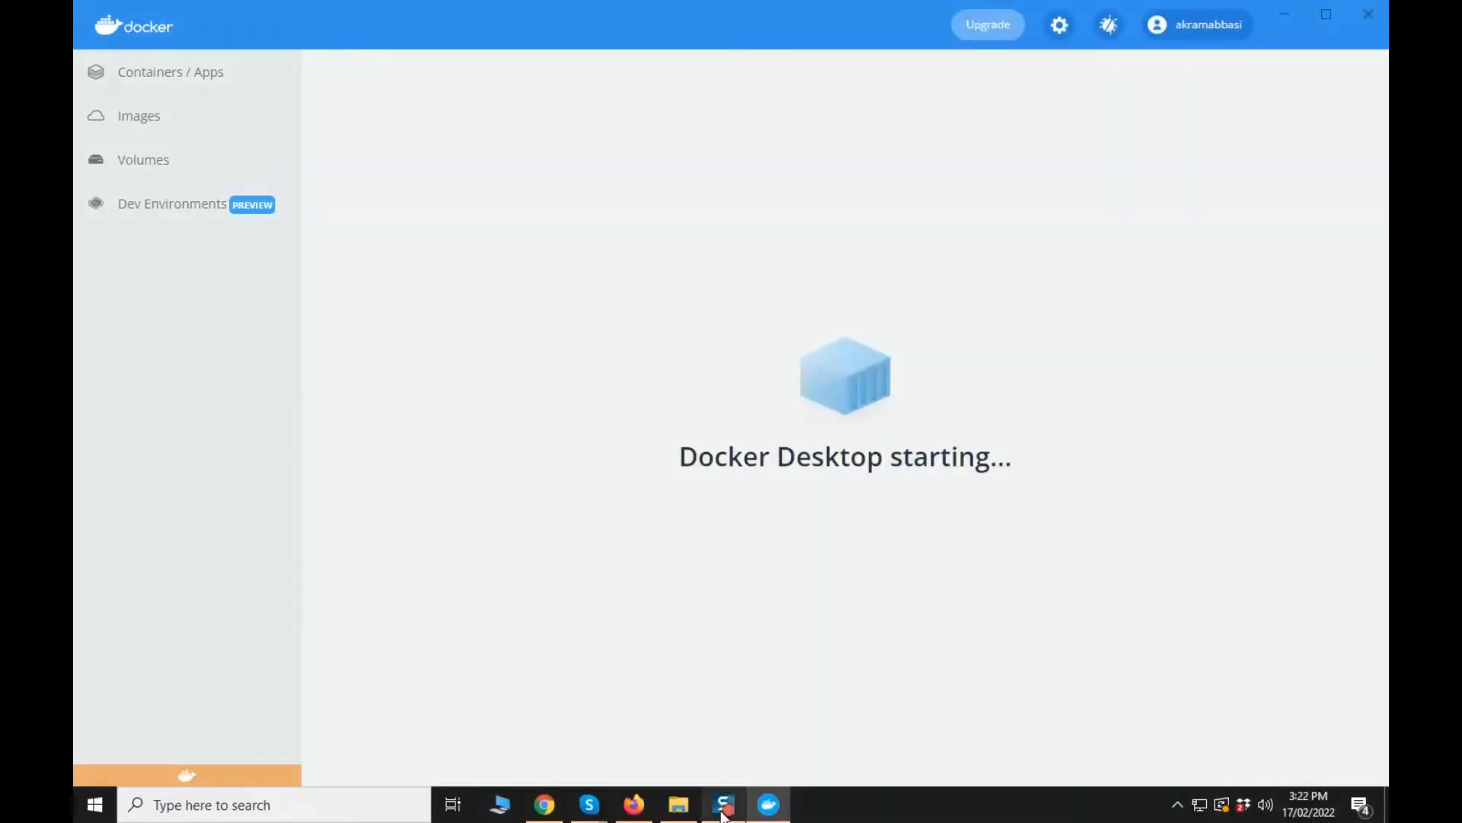
- Skip the getting-started tutorial and copy the suggested docker run command for the docker/getting-started container
drag(537, 153, 928, 216)
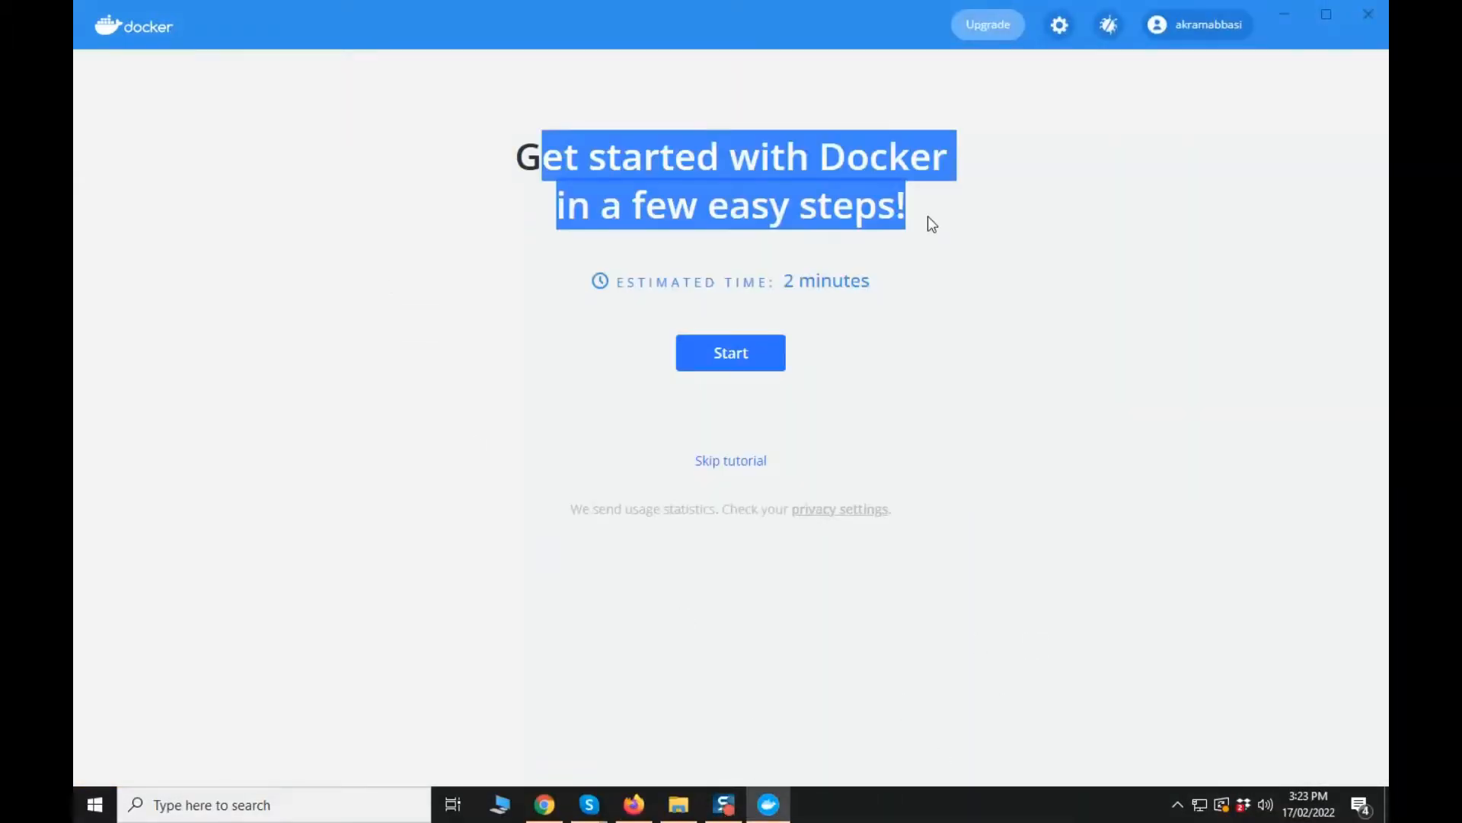
click(838, 408)
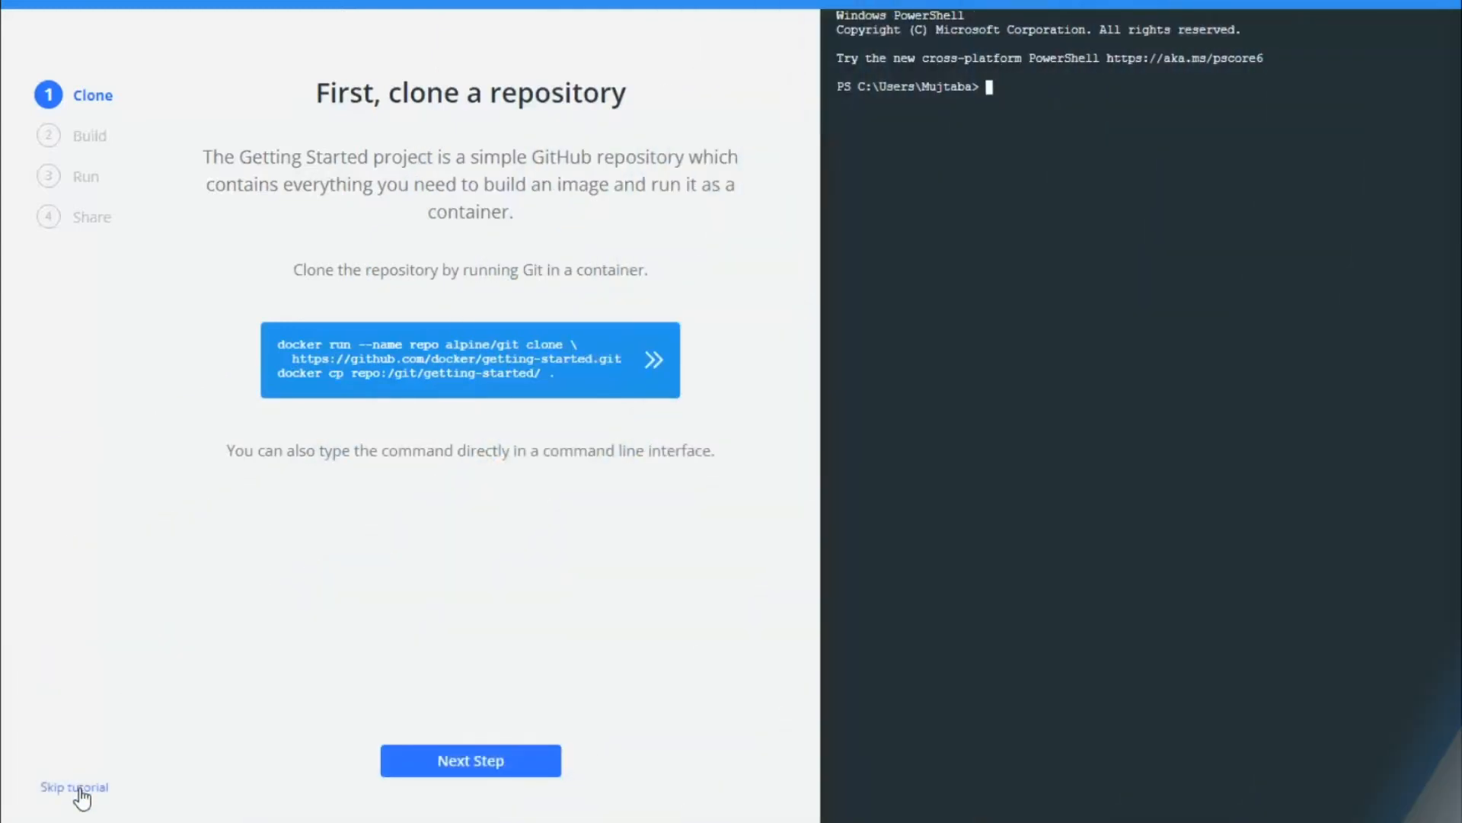
click(60, 788)
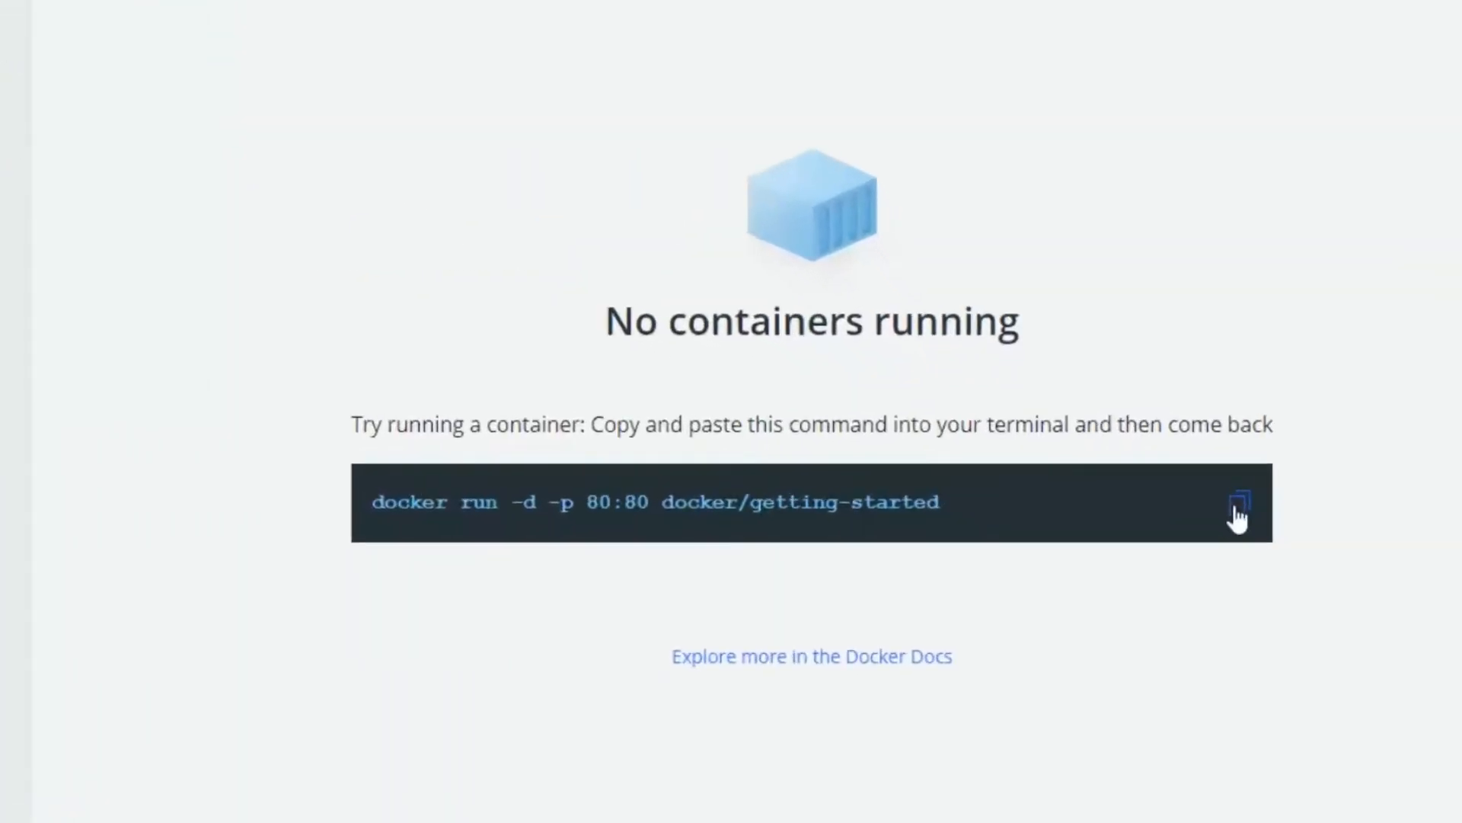
click(1259, 514)
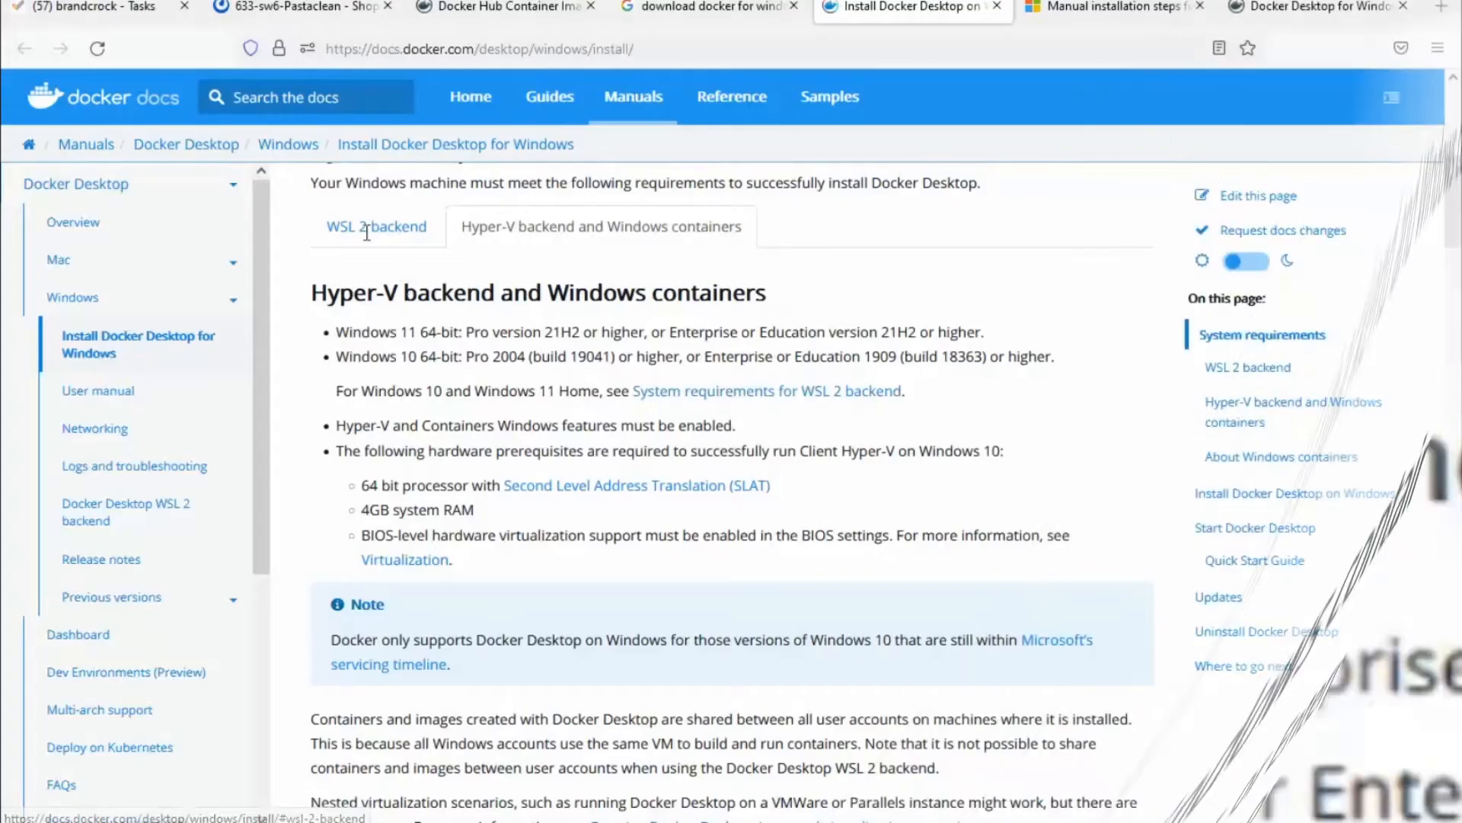
- Open the WSL 2 backend requirements and download the Linux kernel update package, choosing the file name wsl_update_x64 in Downloads
click(366, 227)
scroll(561, 419, down, 2)
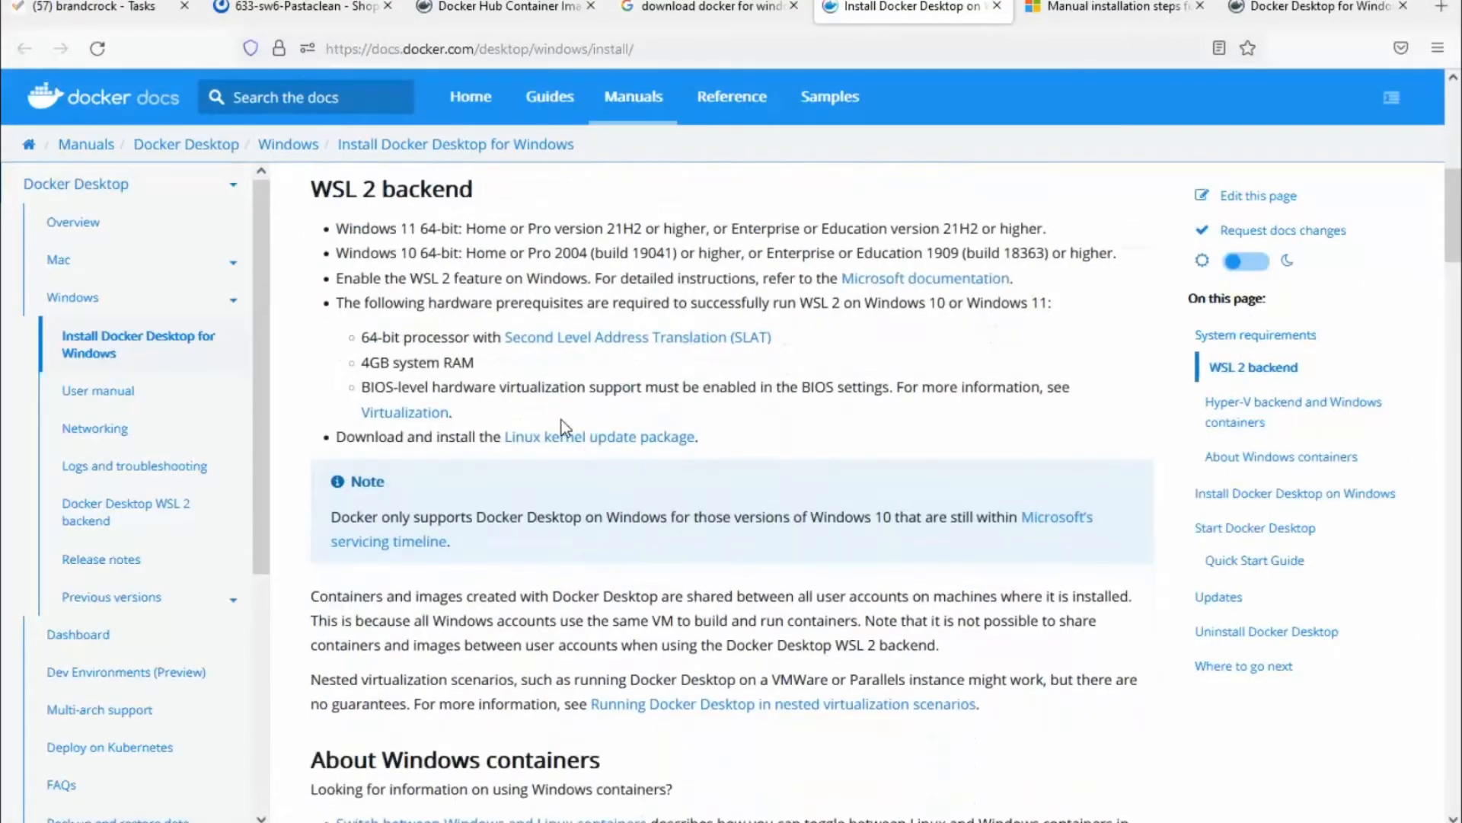
click(562, 441)
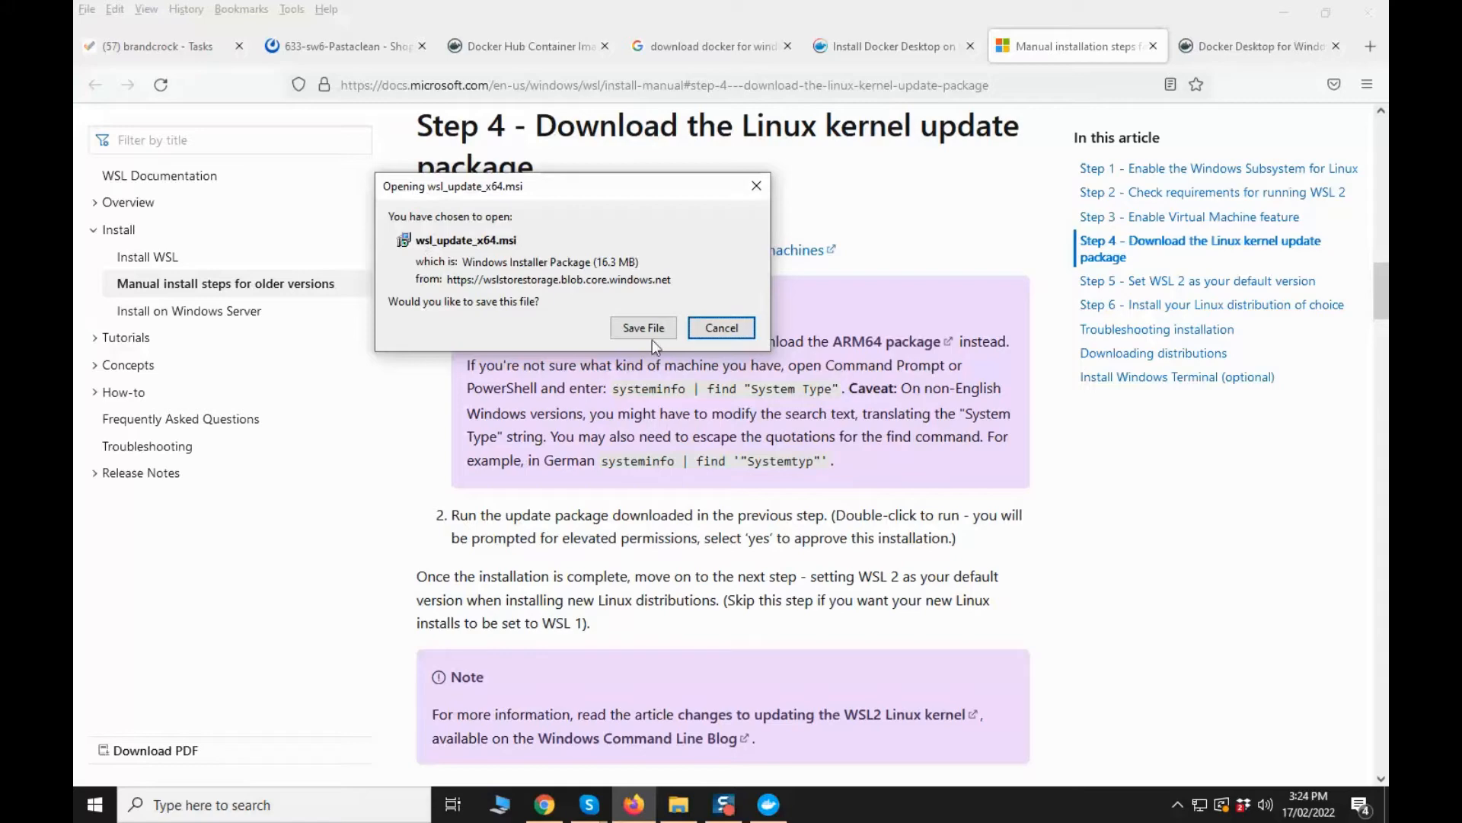
click(647, 332)
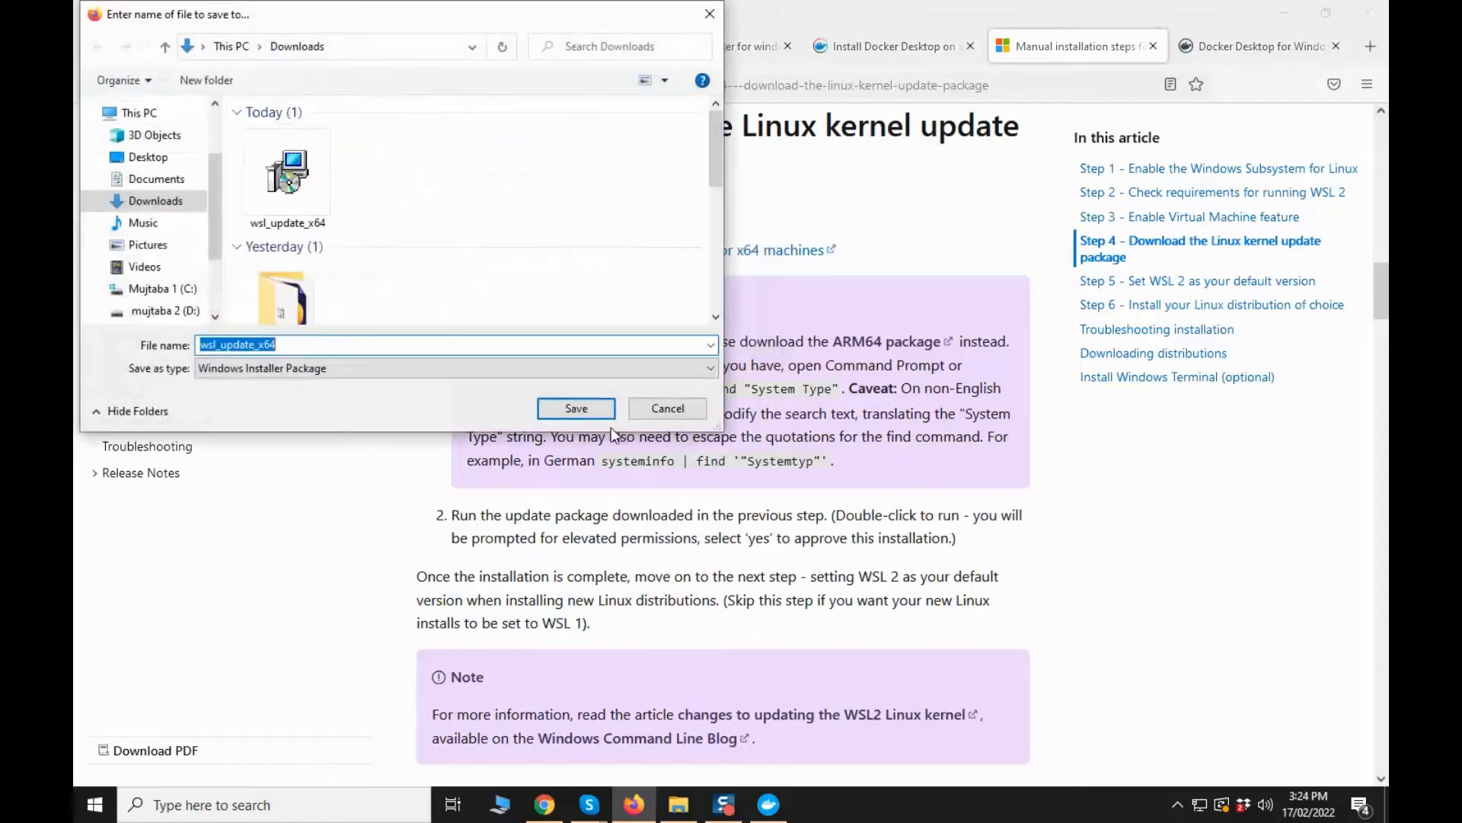
click(332, 204)
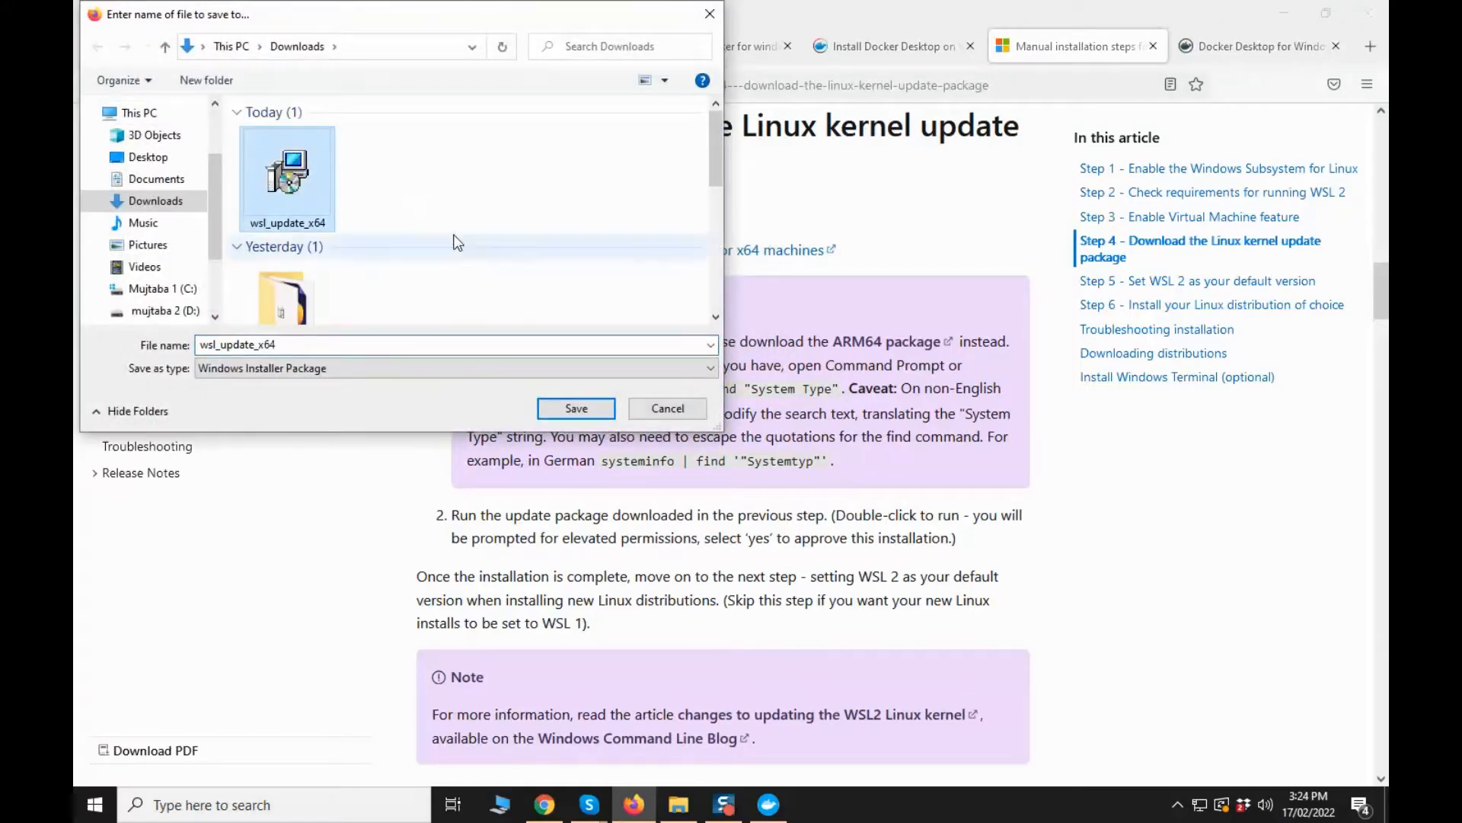
- Switch to Notepad++ and write a note starting "NOTE : I have already installed the"
click(305, 804)
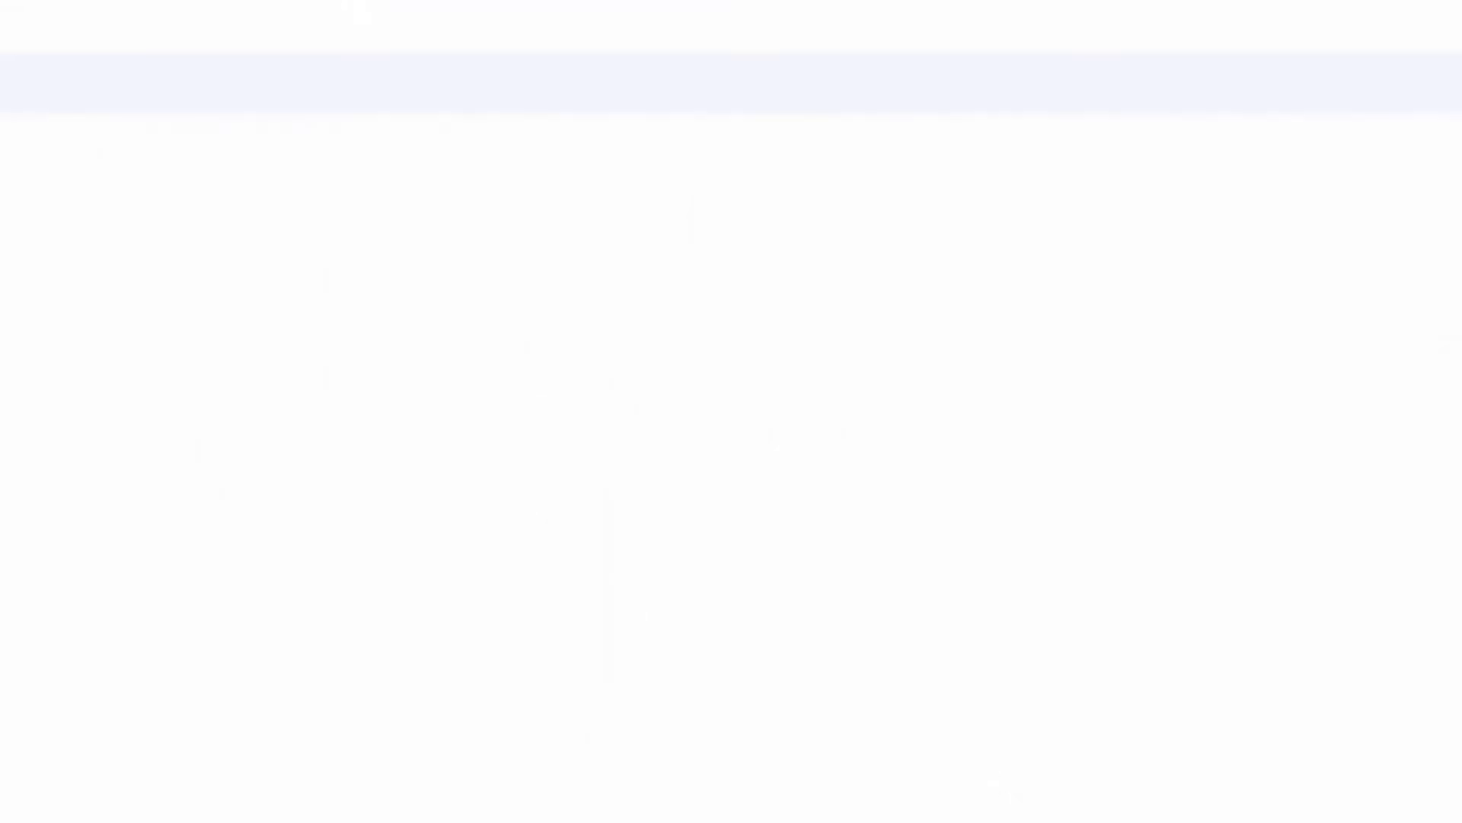
text(:)
text( I have already)
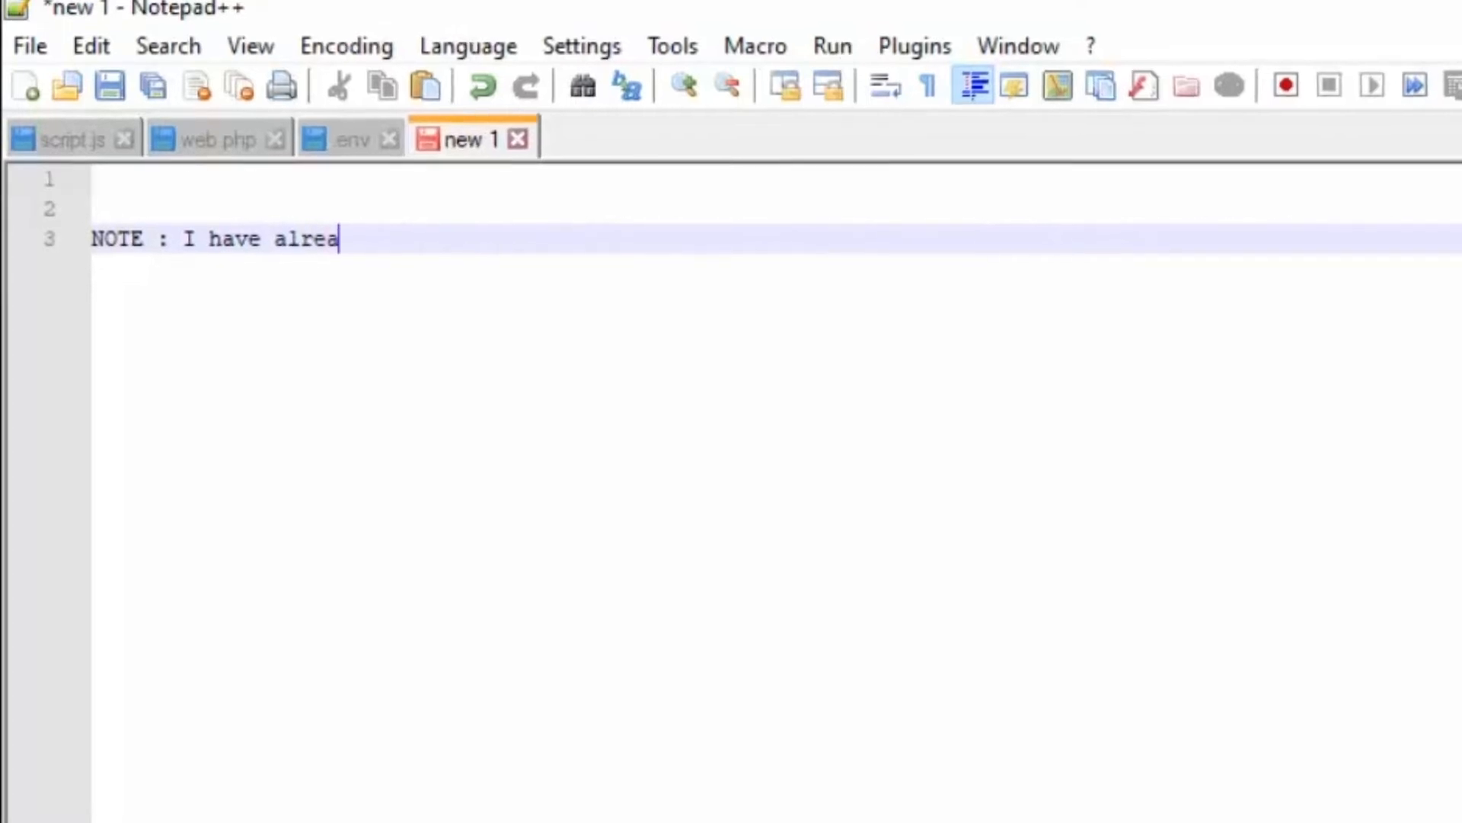
text( installe)
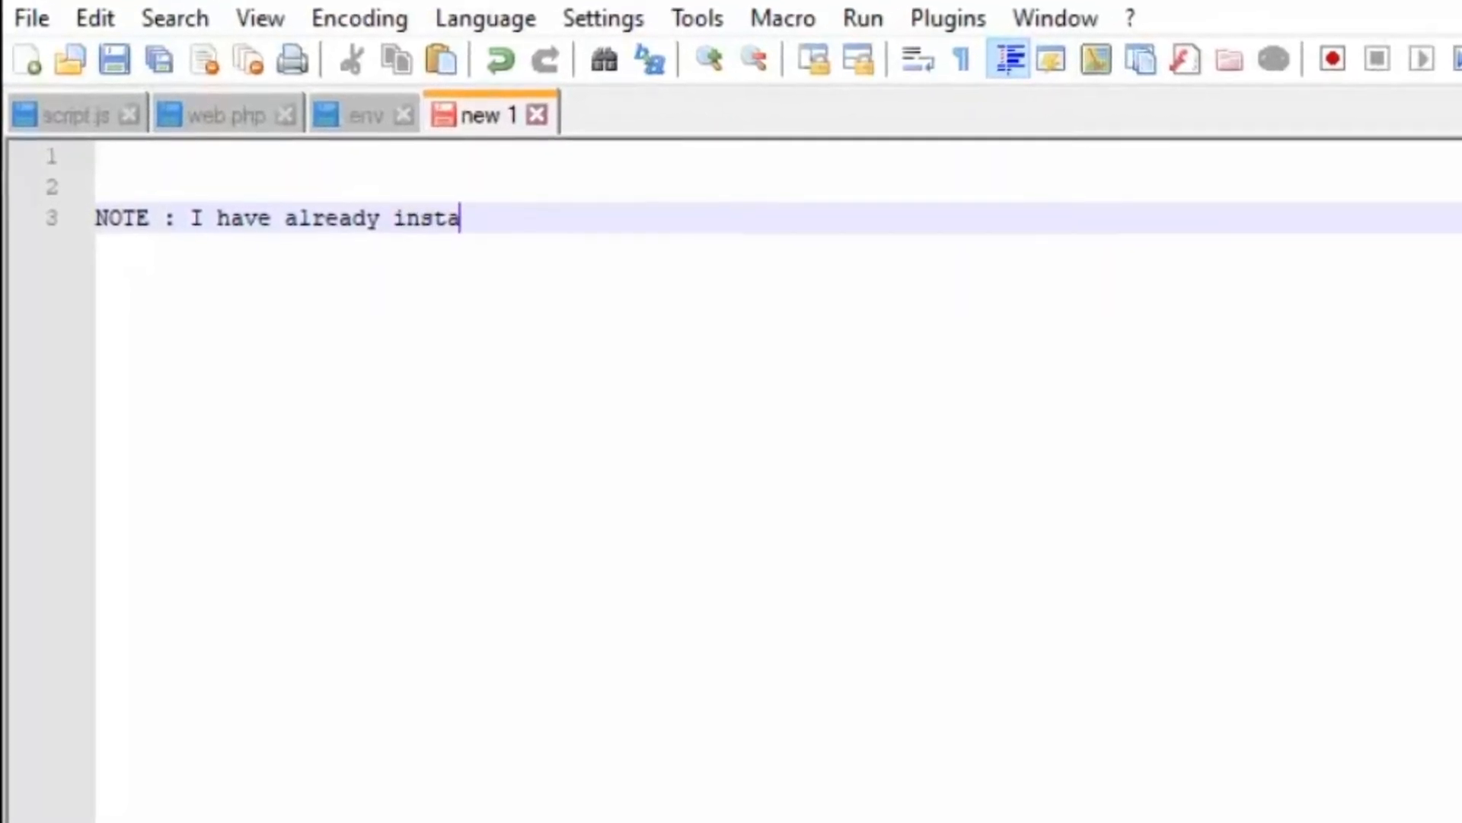
text(d the)
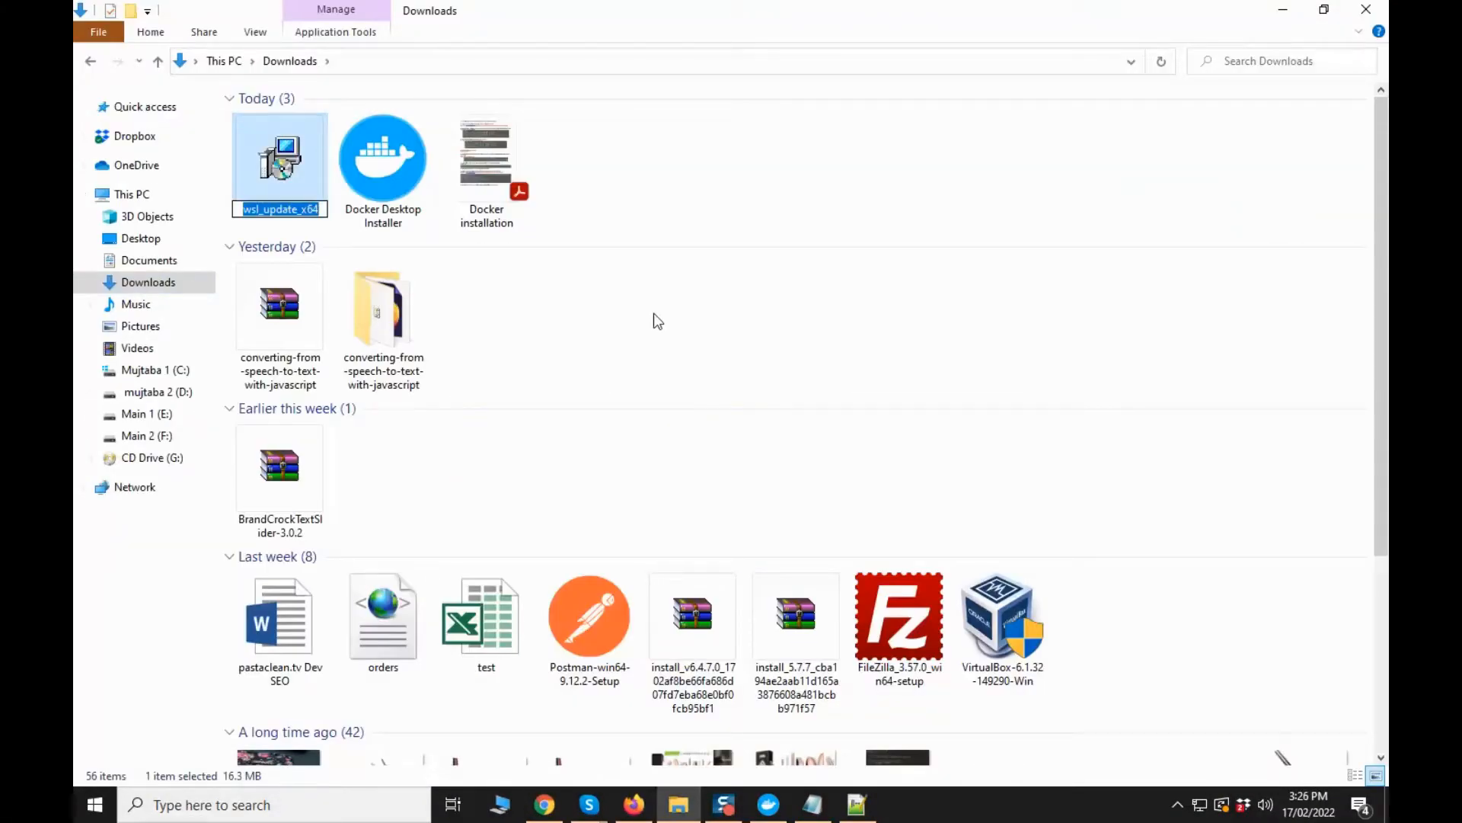
click(863, 808)
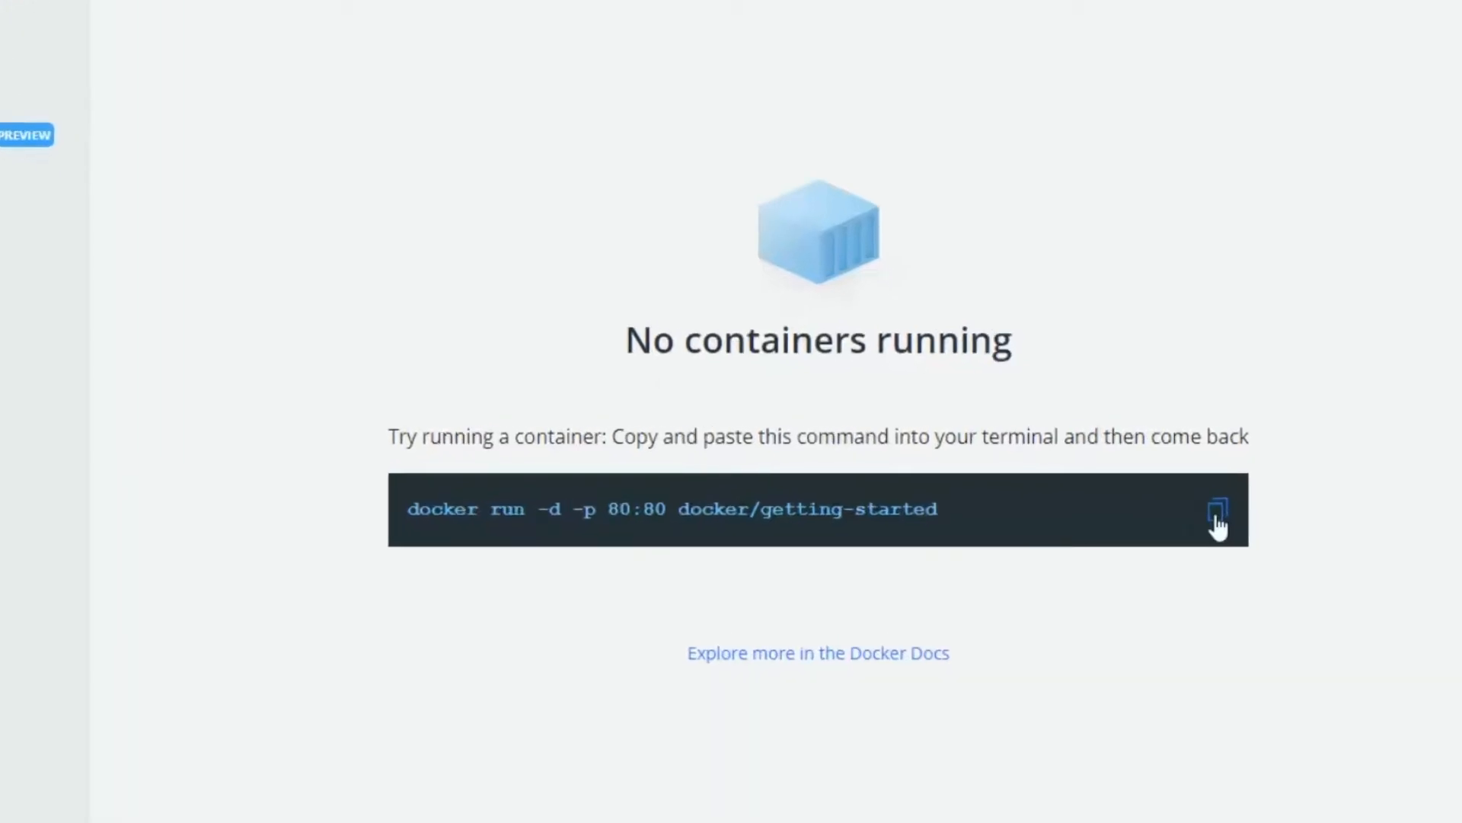
- Copy "docker run -d -p 80:80 docker/getting-started", run it in Command Prompt and allow Docker Desktop Backend through the firewall on public networks
click(1261, 542)
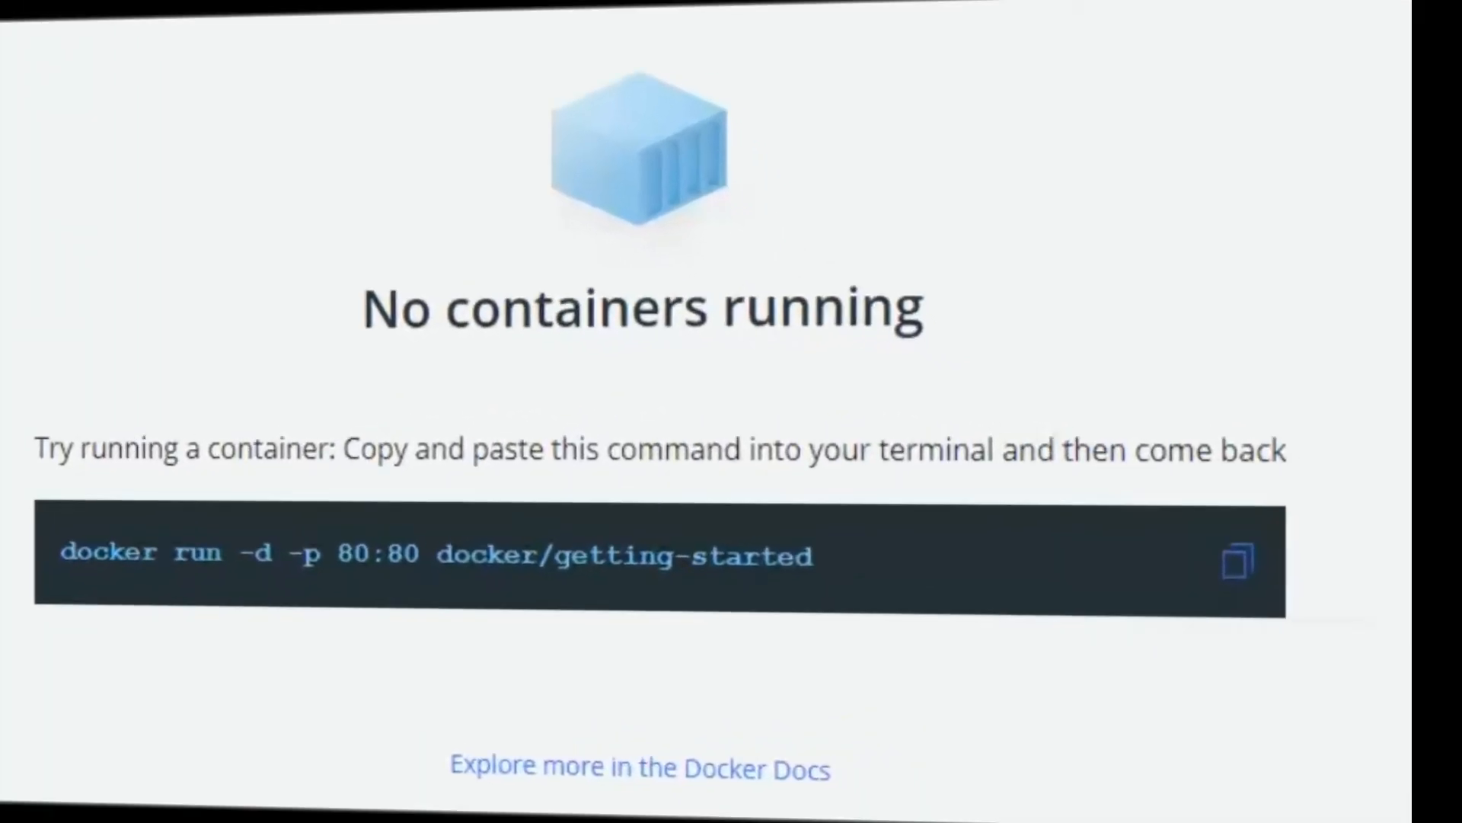
text(md)
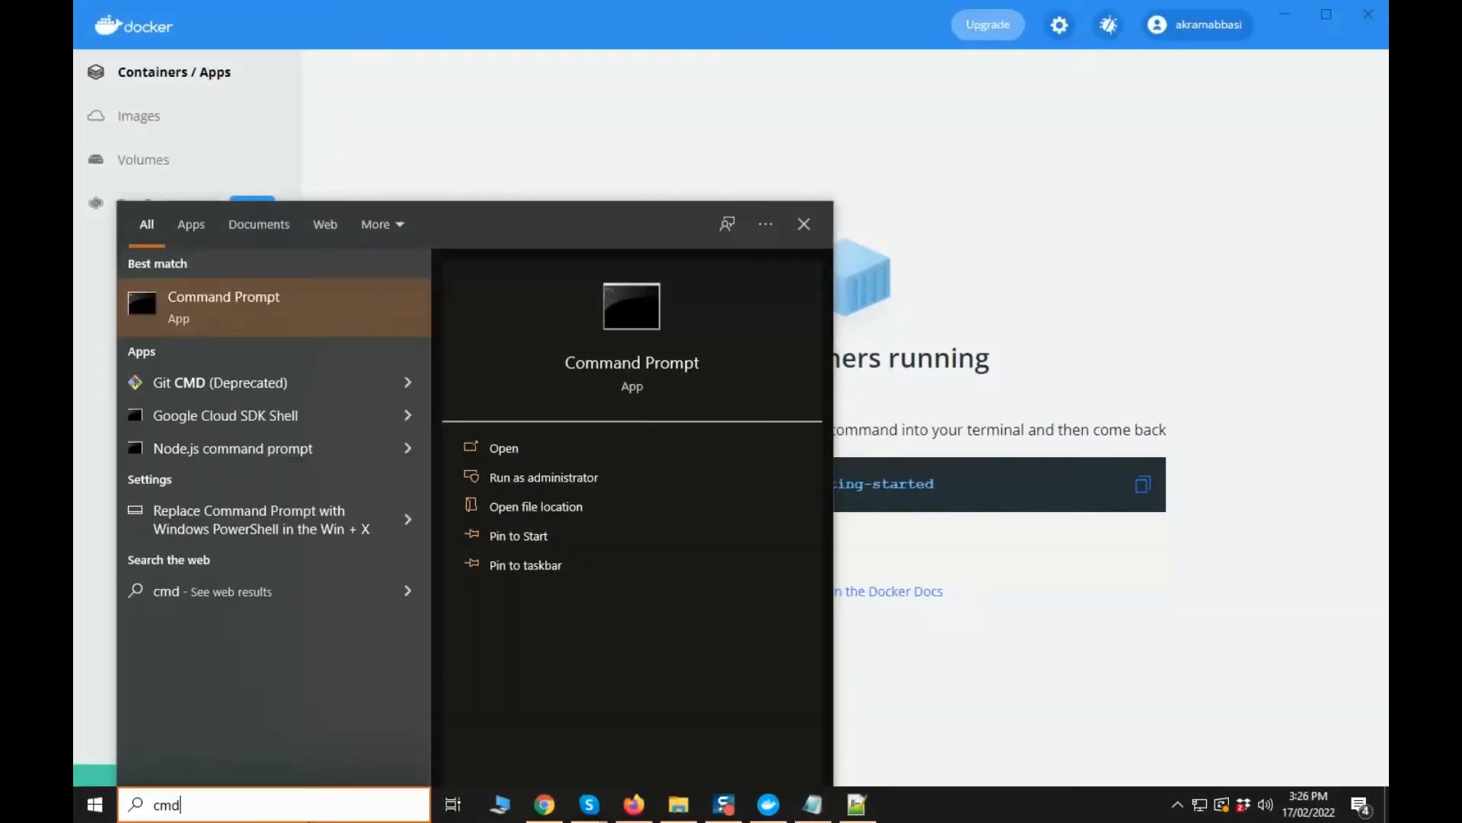
key(Return)
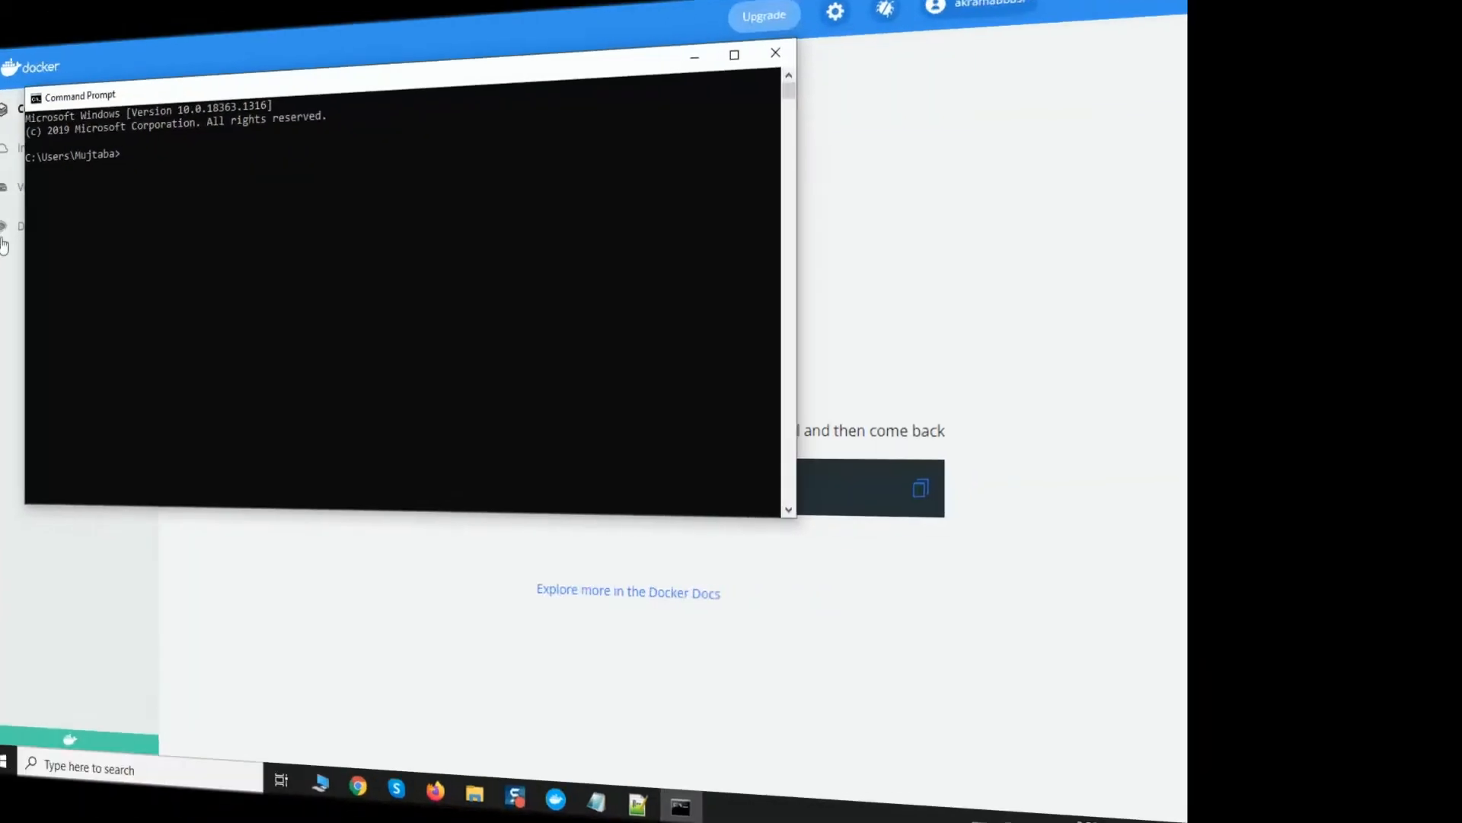
key(ctrl+v)
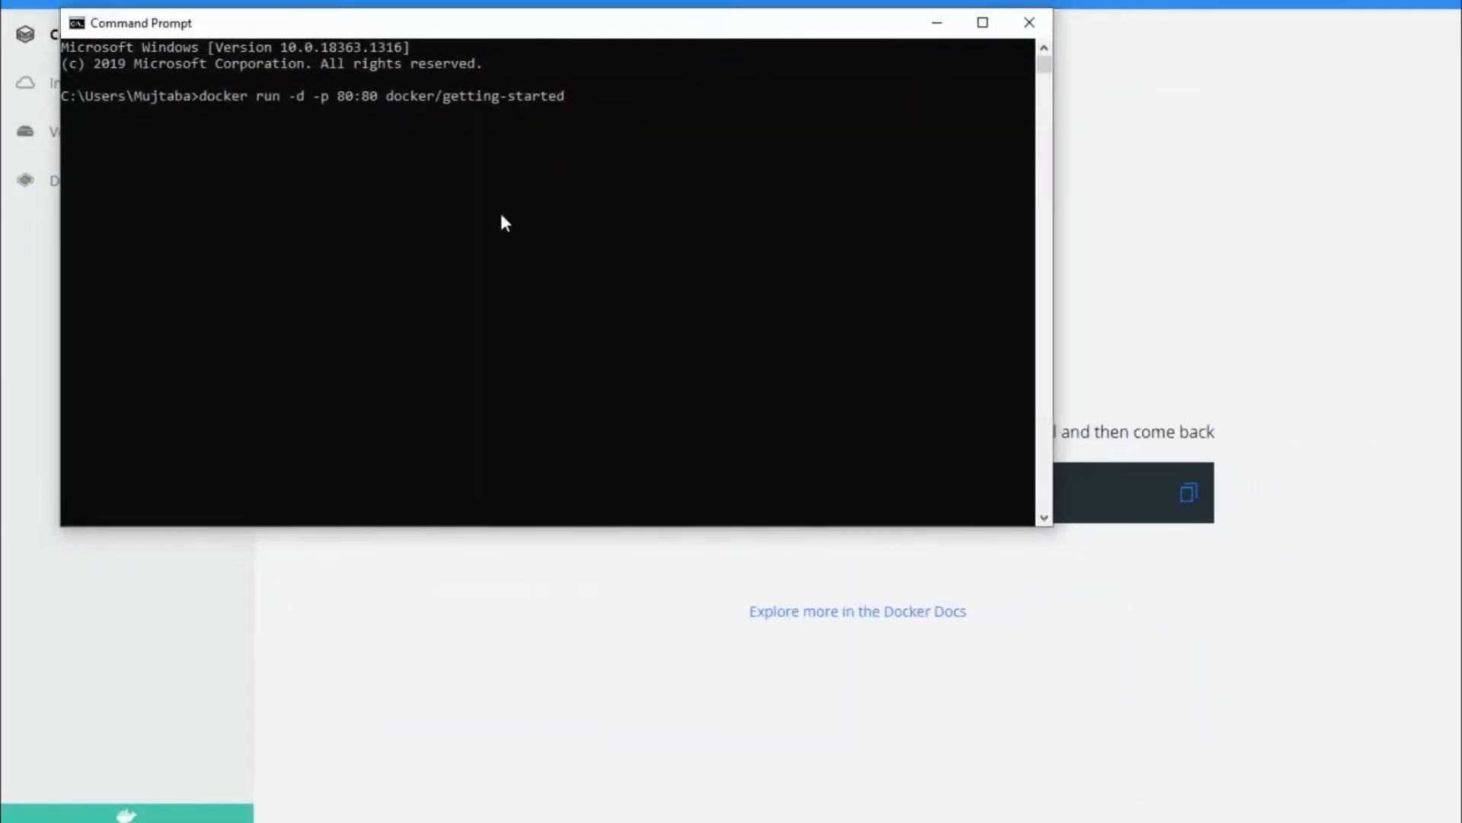
key(Return)
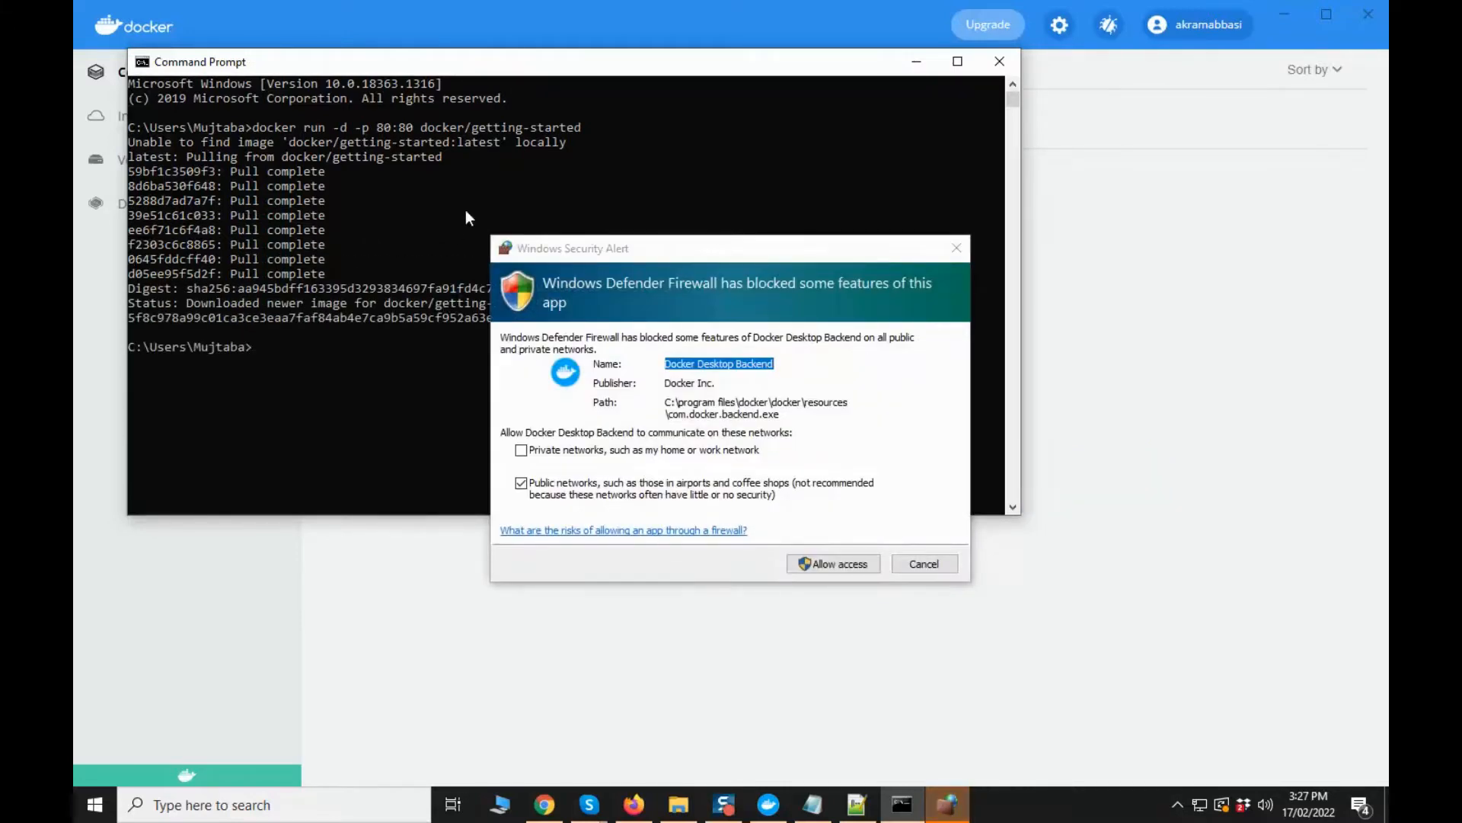
click(829, 563)
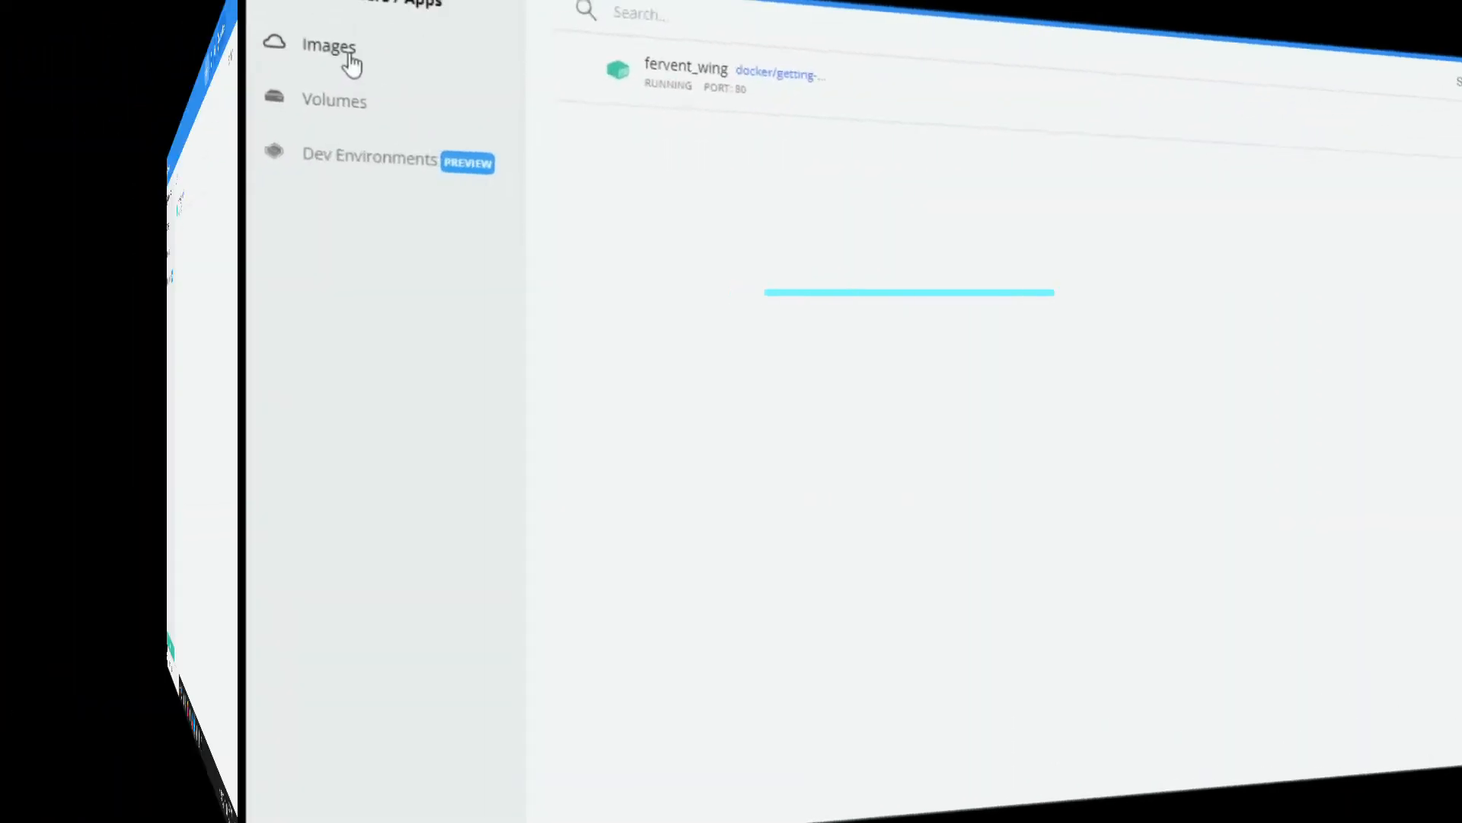
- Start a new container from the docker/getting-started image, name it "Local Setup" and go to its local host port setting
click(352, 64)
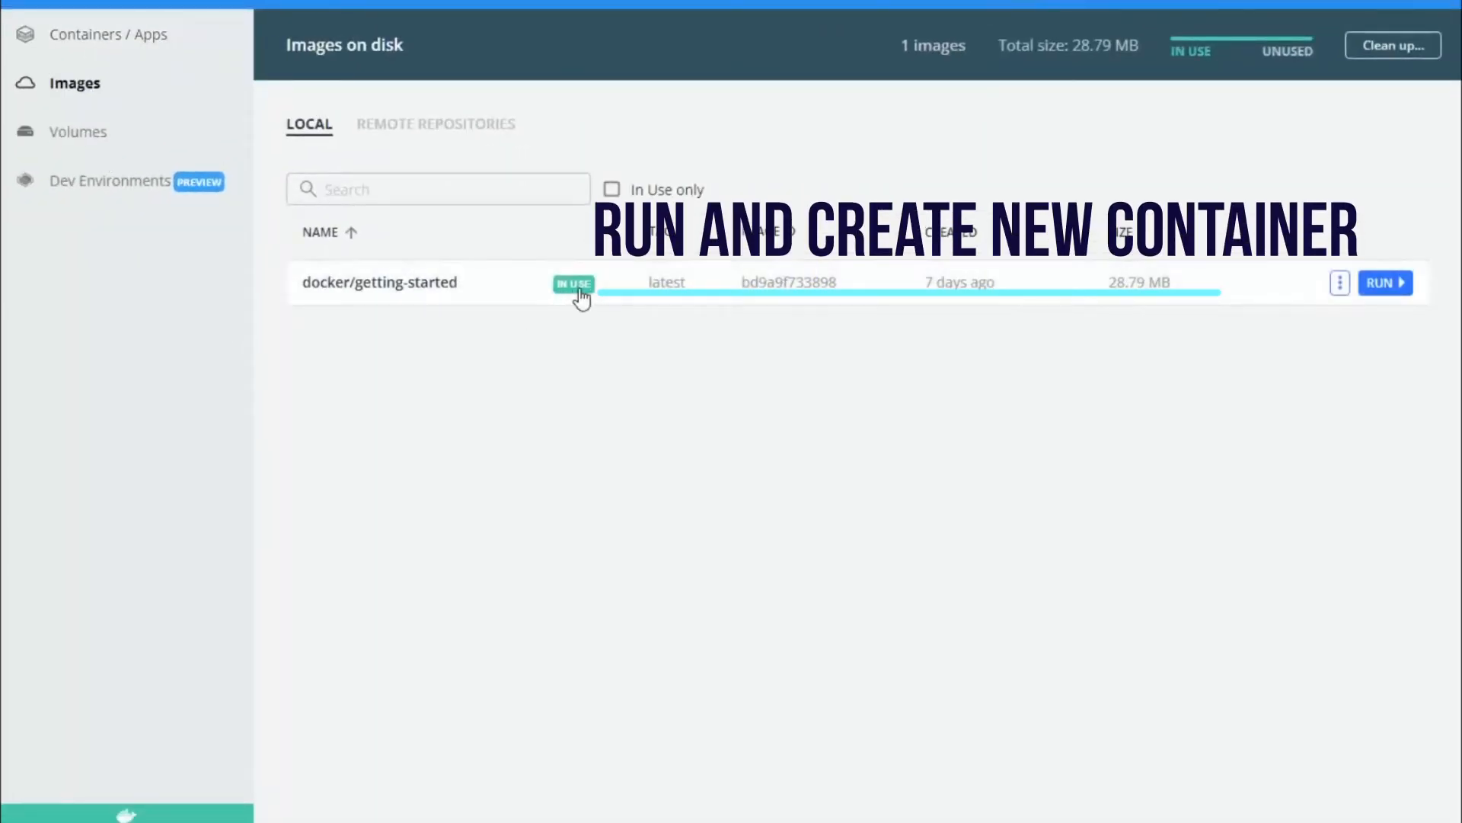
click(1380, 283)
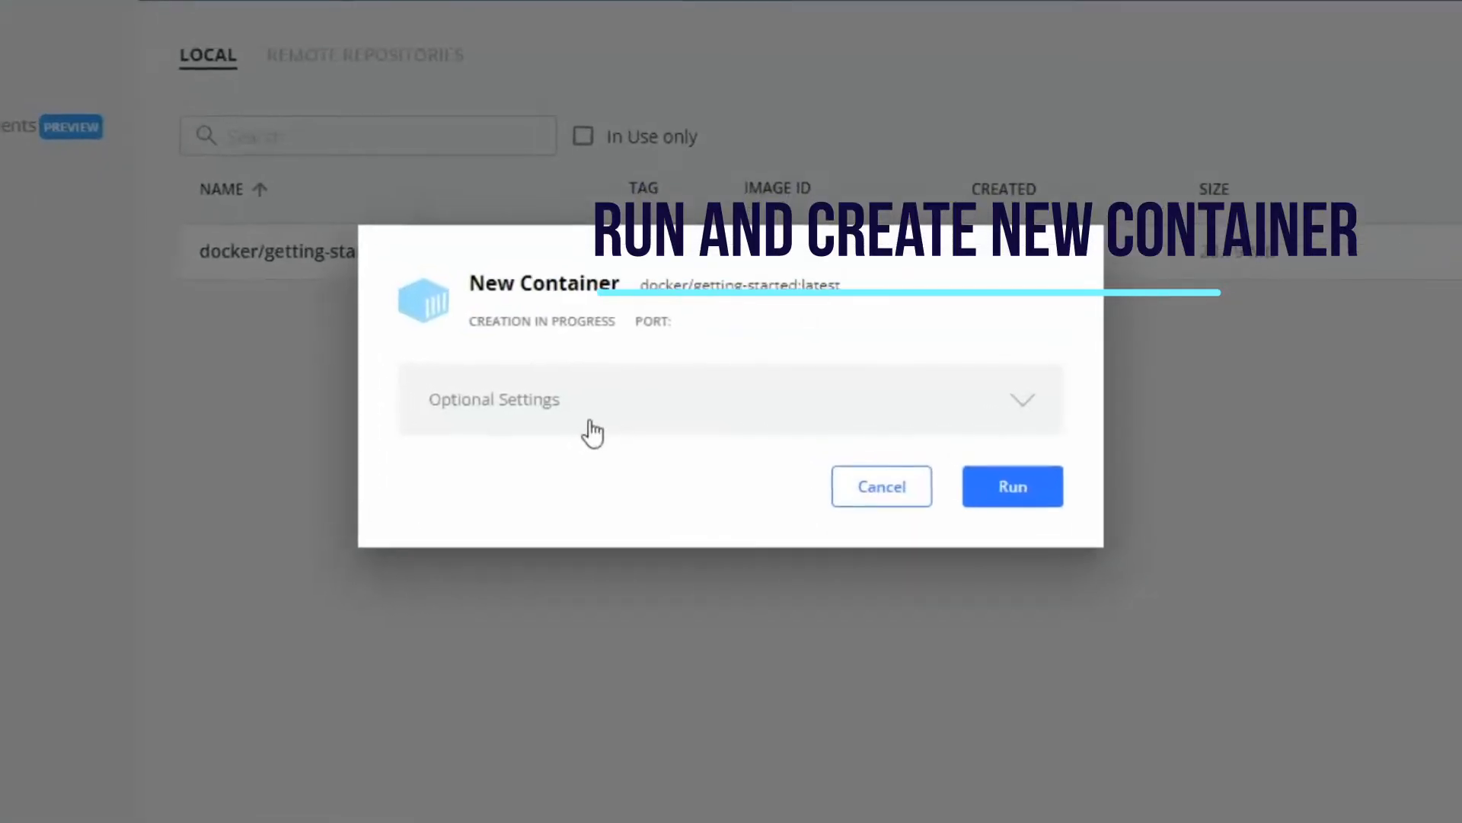
click(1020, 404)
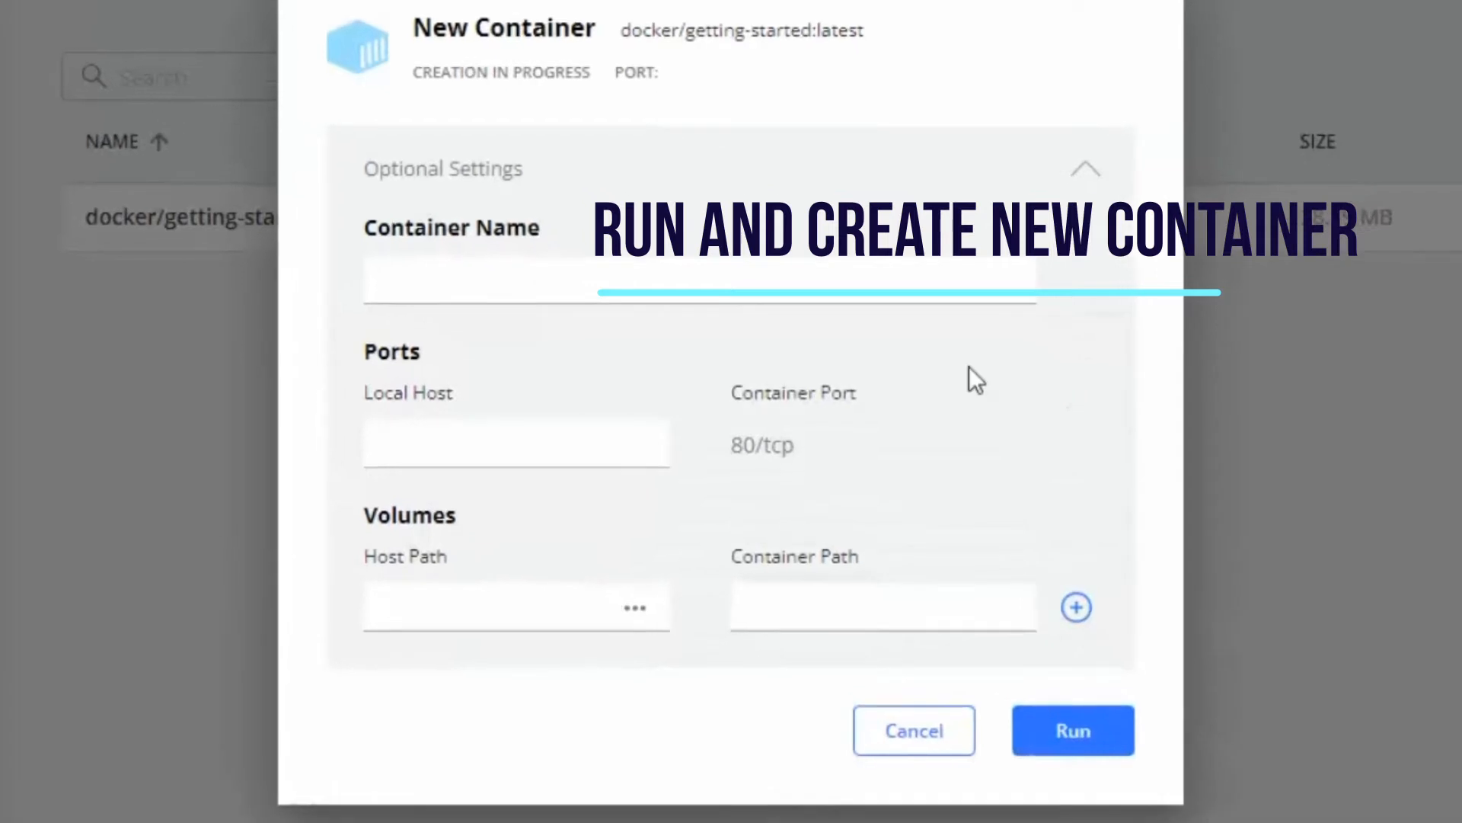
click(618, 270)
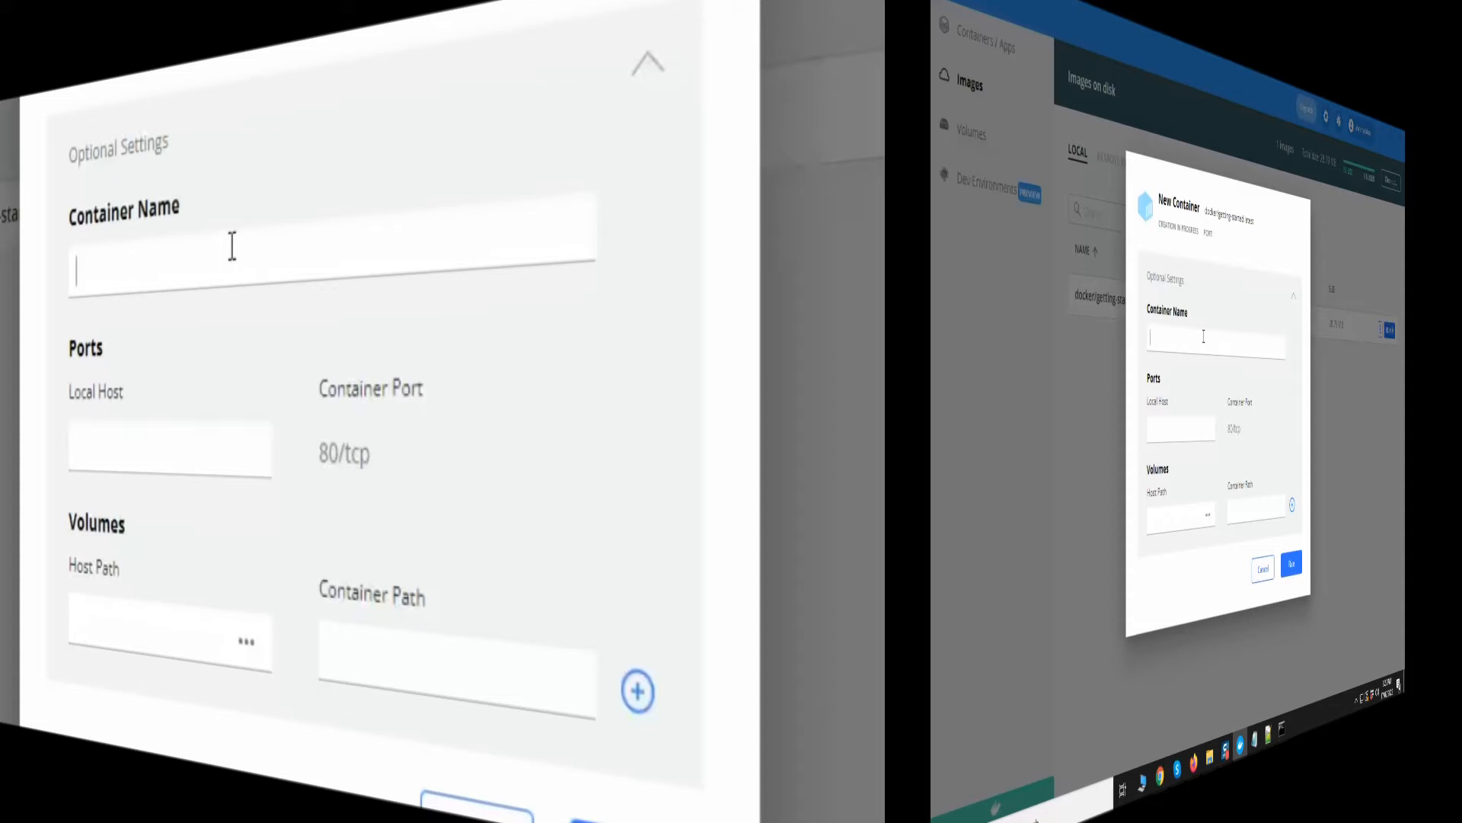
text(Loca)
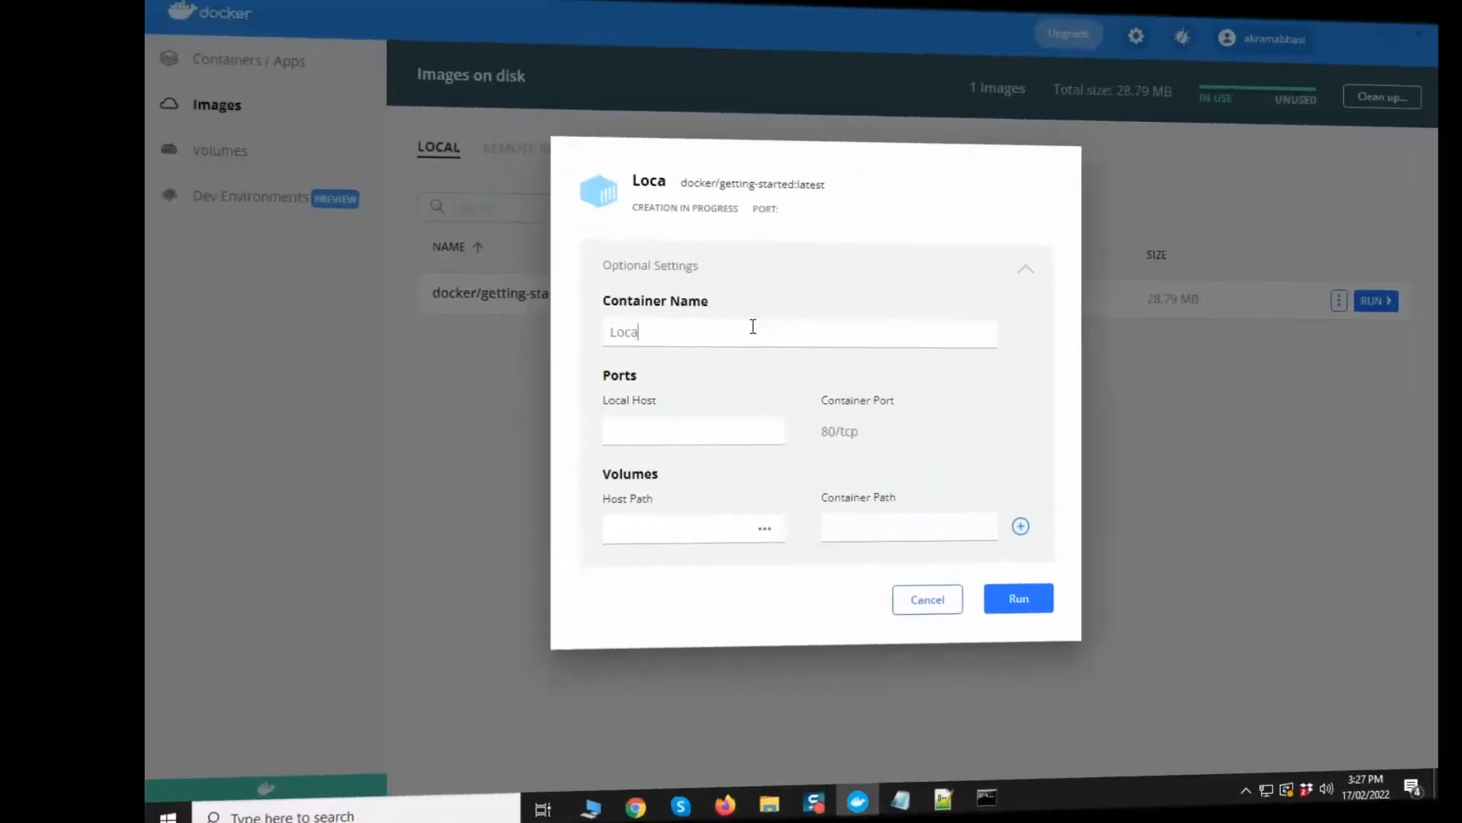
text(l)
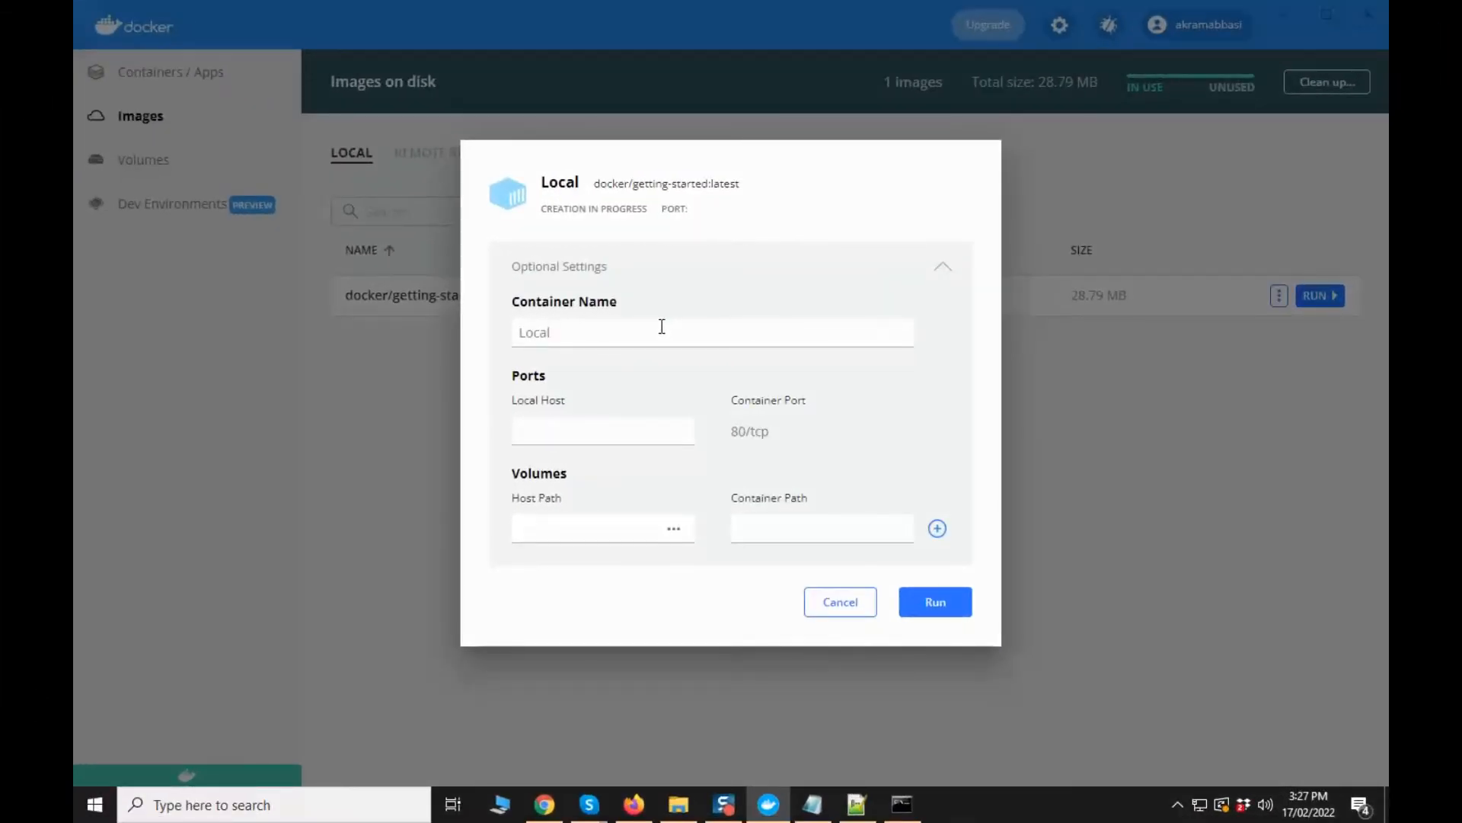
text( Setup)
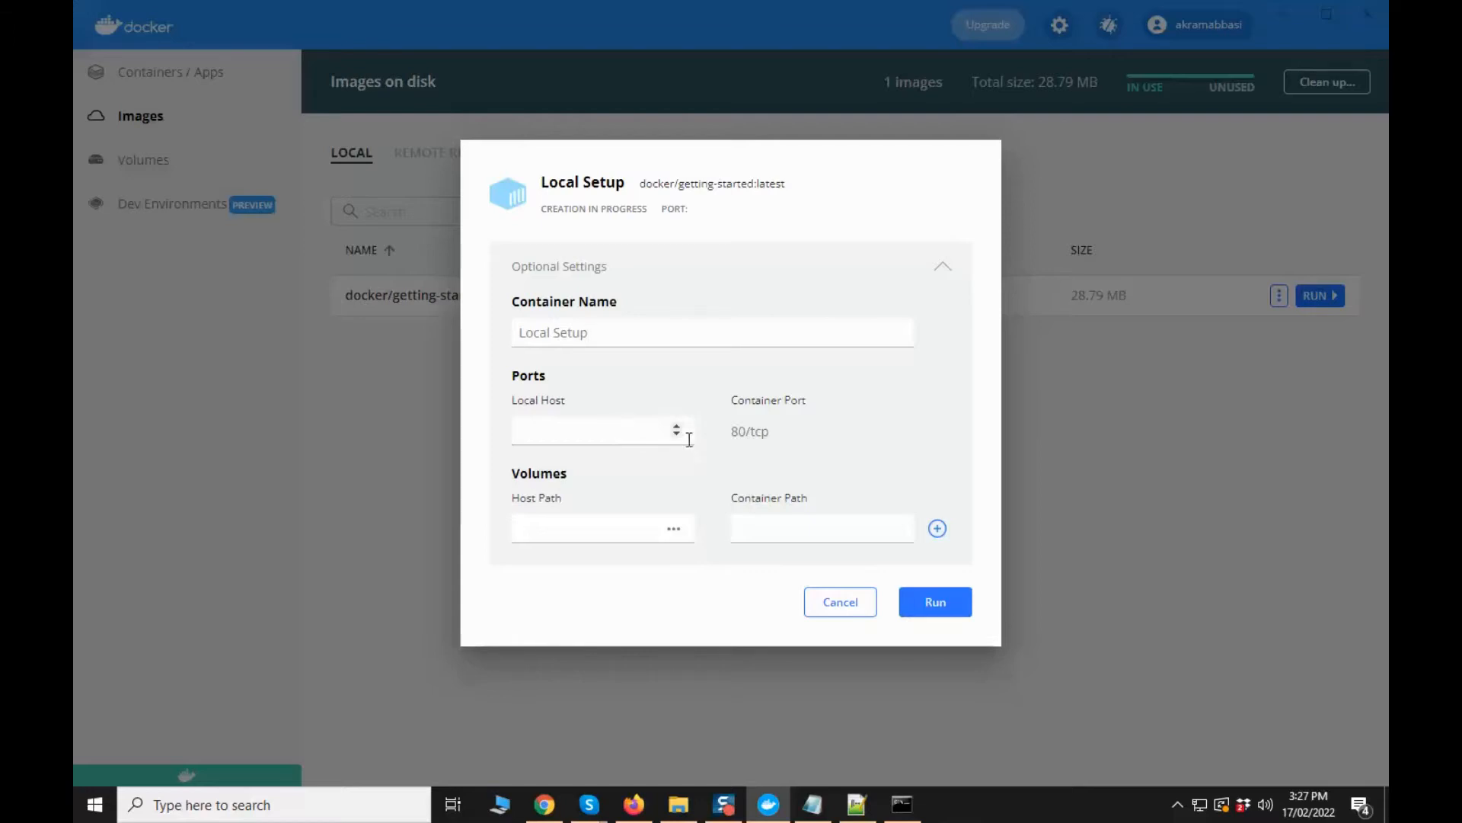
click(594, 434)
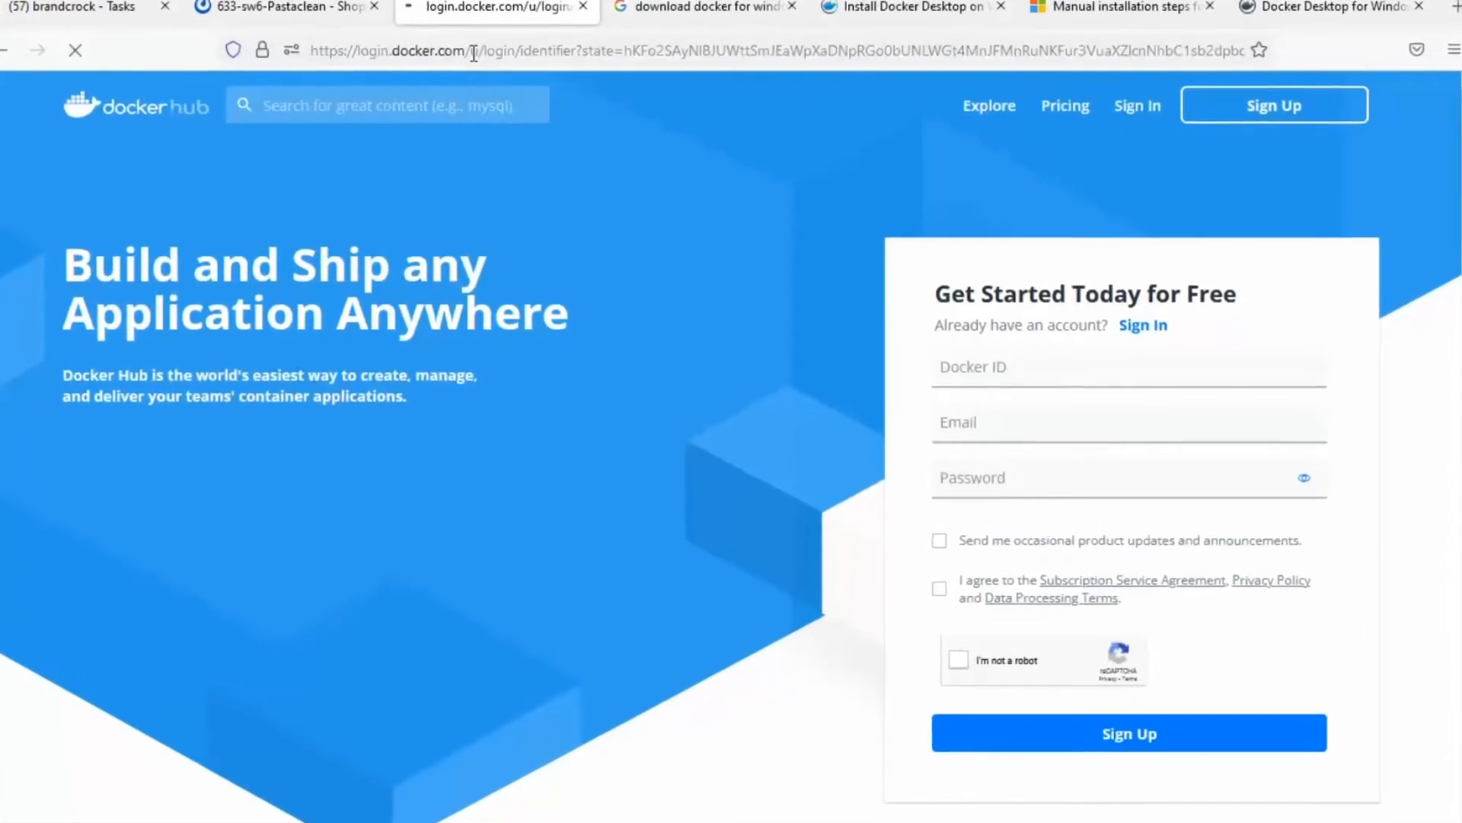
- Sign in to Docker Hub in Firefox with the saved username and account password, and decline saving the login
drag(472, 52, 263, 51)
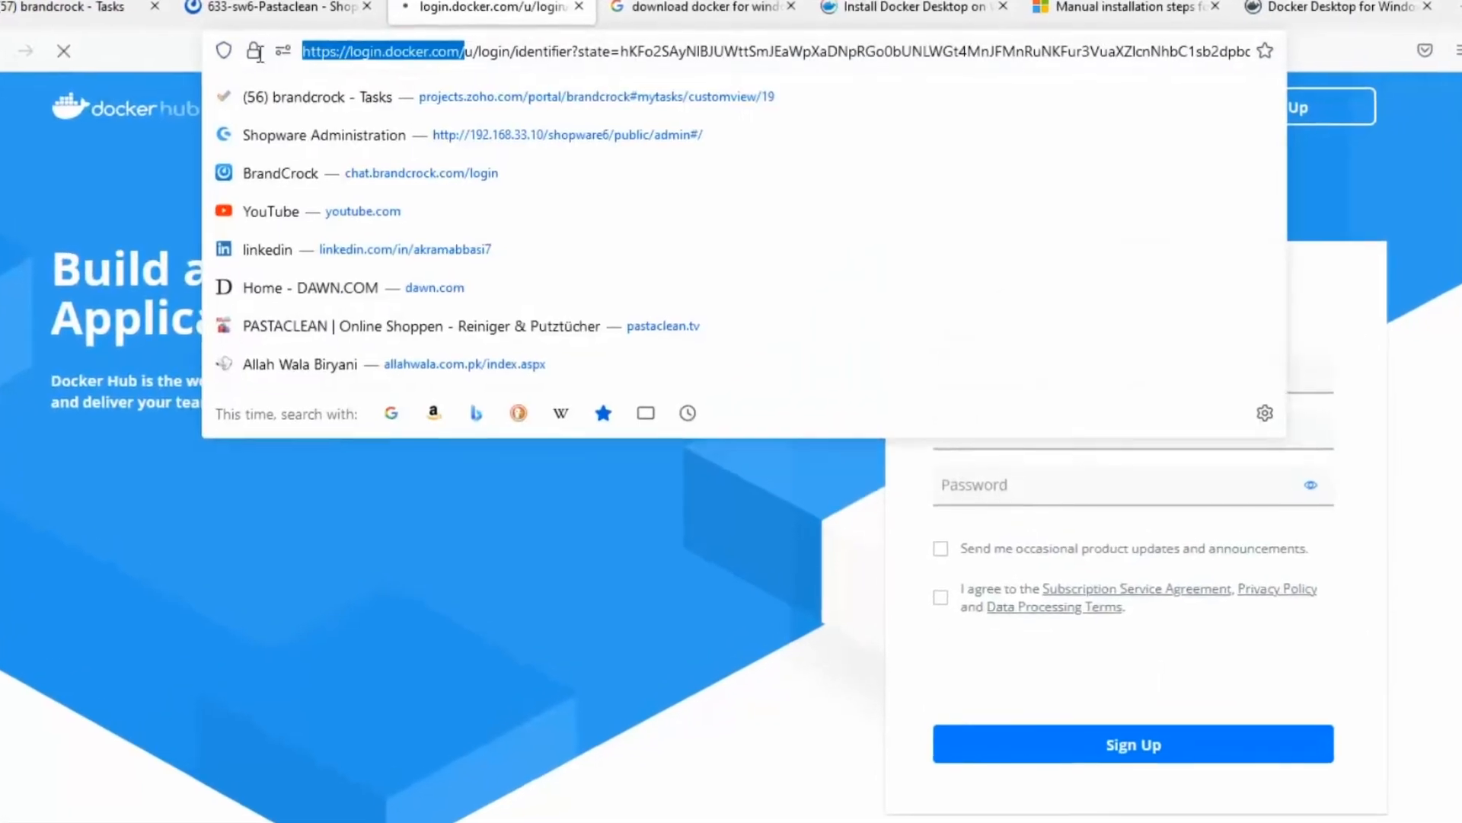
click(373, 548)
click(668, 577)
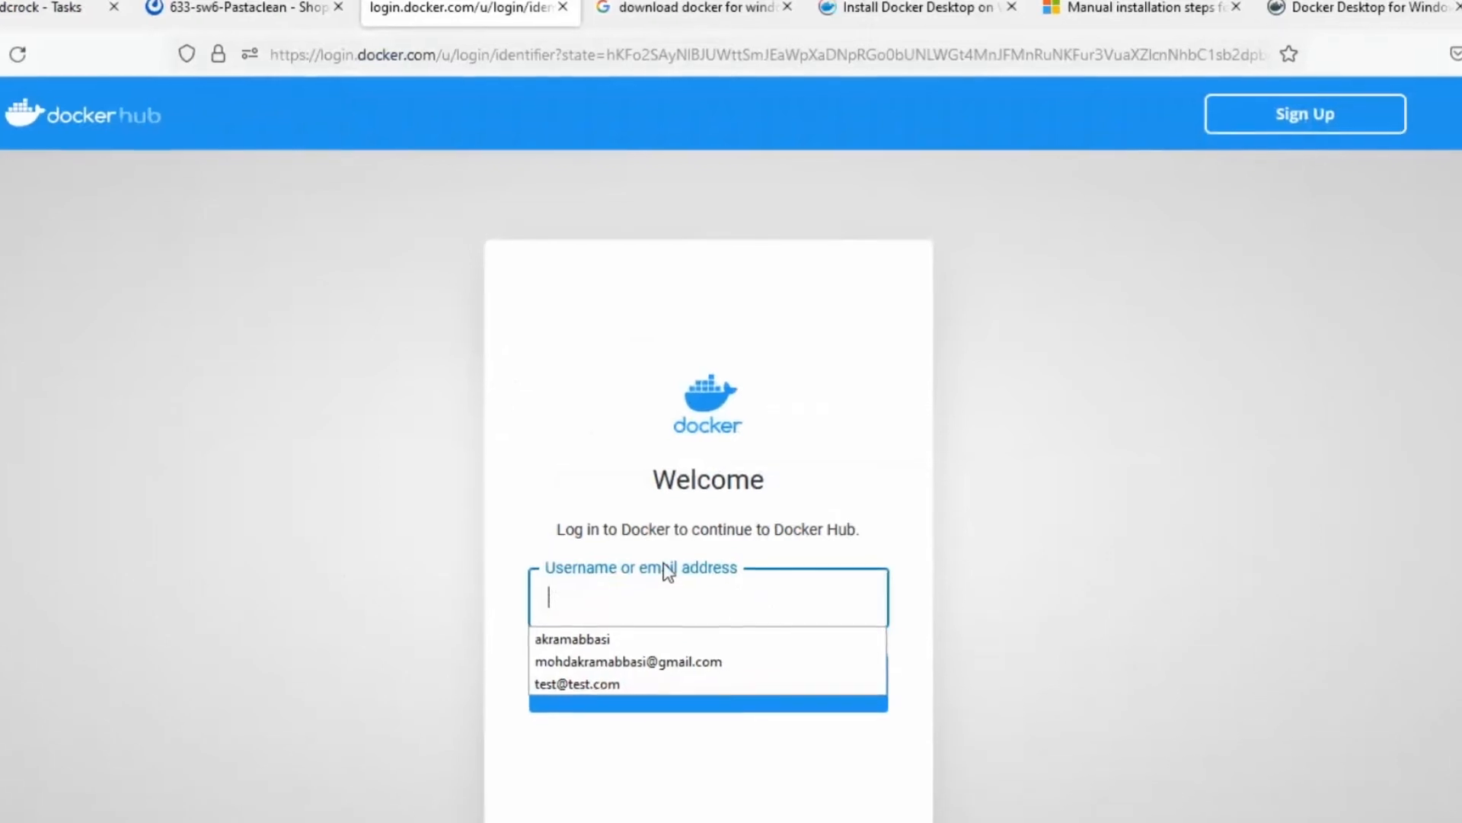
key(Down)
key(Return)
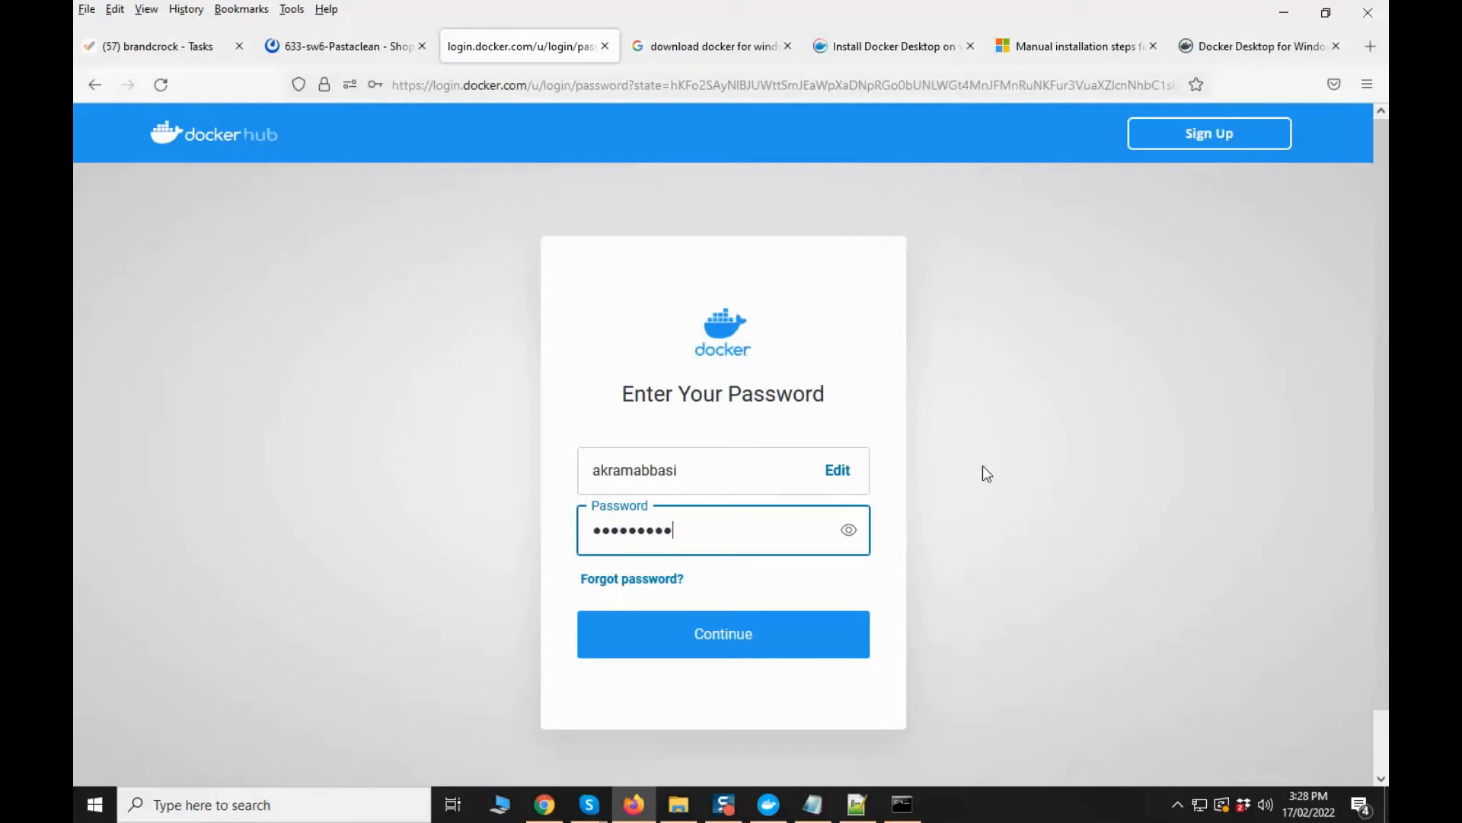
key(Return)
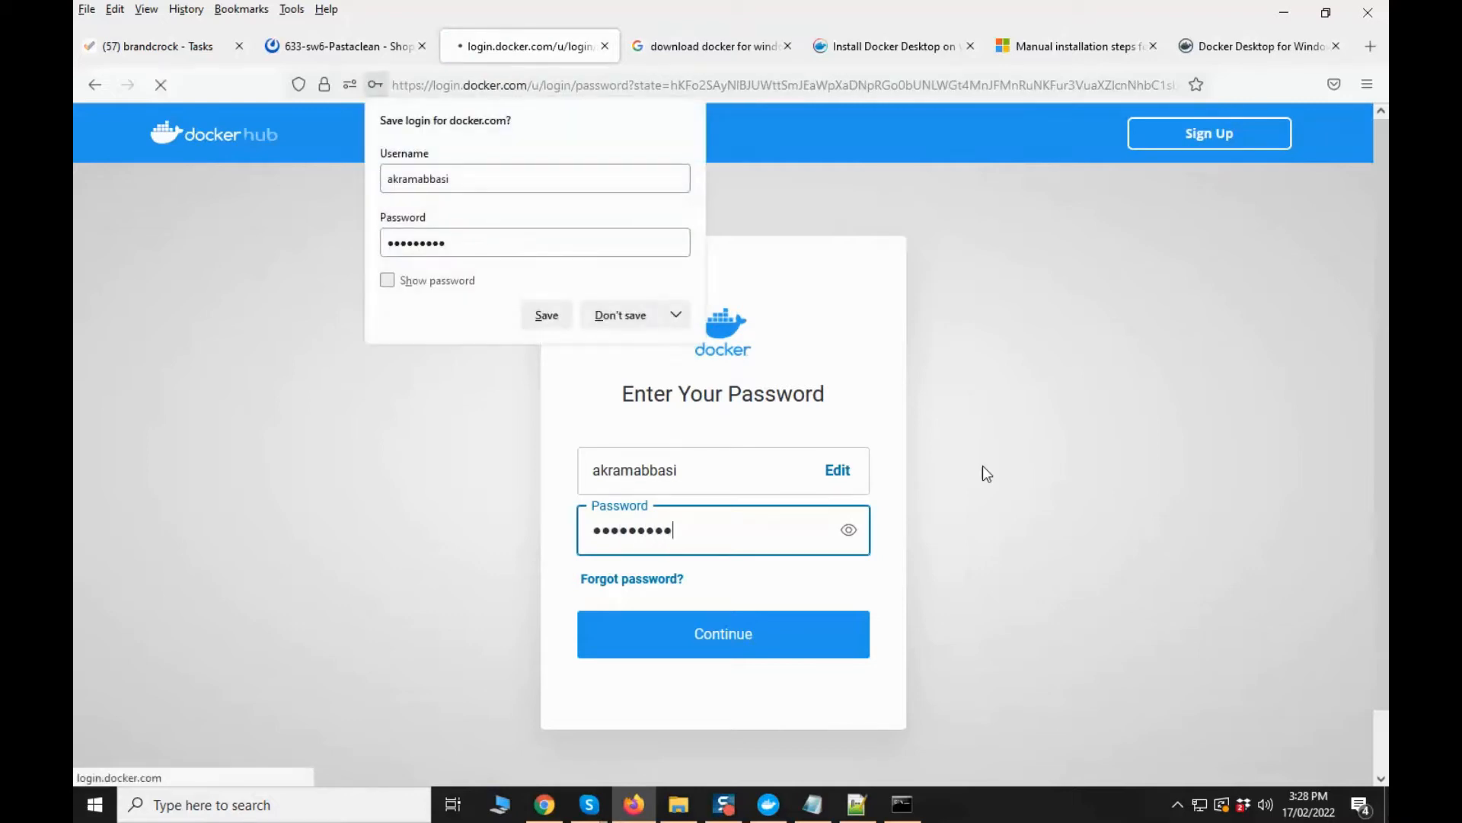
click(602, 321)
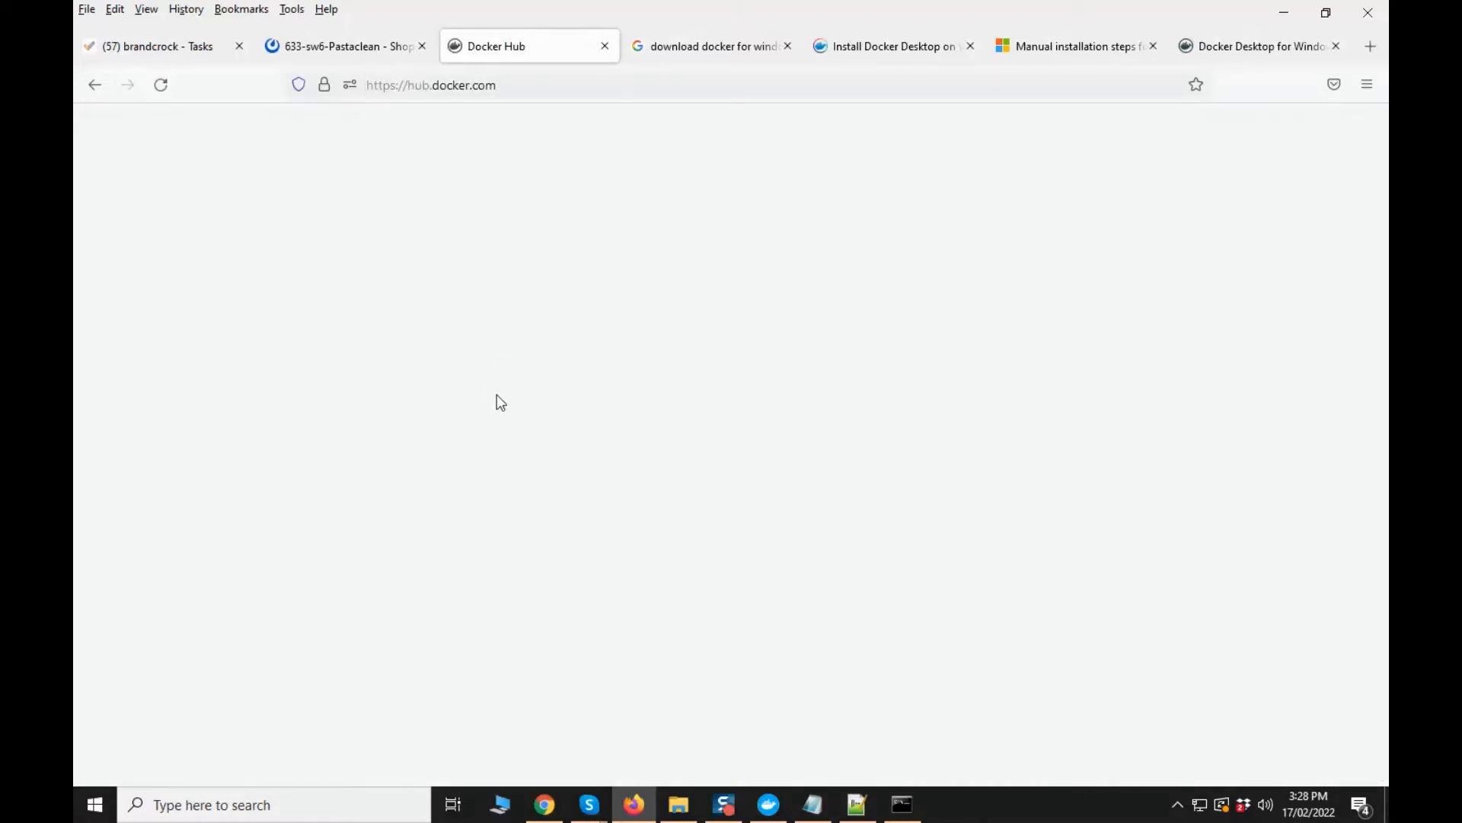
- Open the ubuntu official image page on Docker Hub and copy its pull command
scroll(414, 501, down, 5)
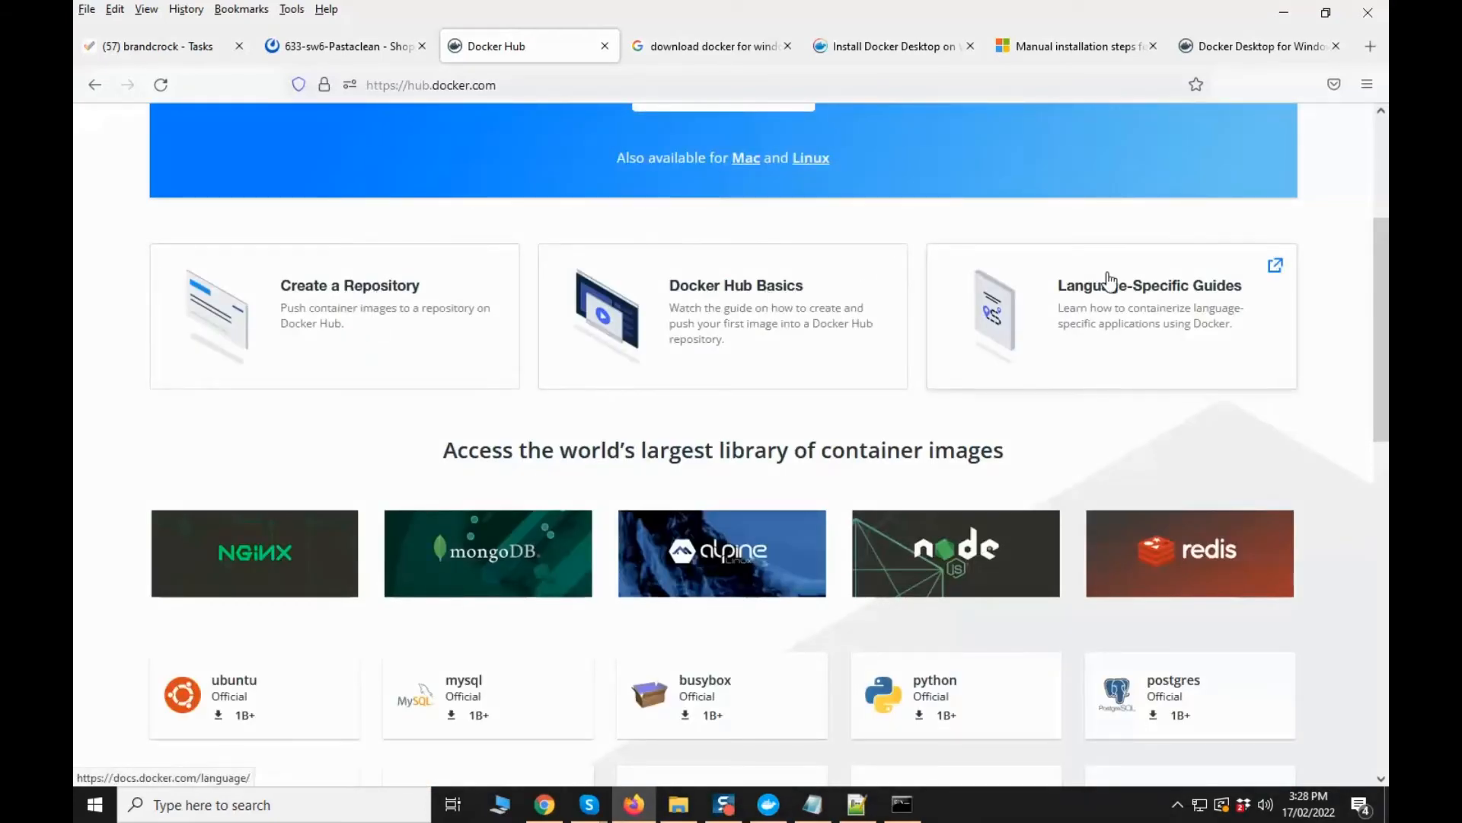
scroll(375, 287, down, 3)
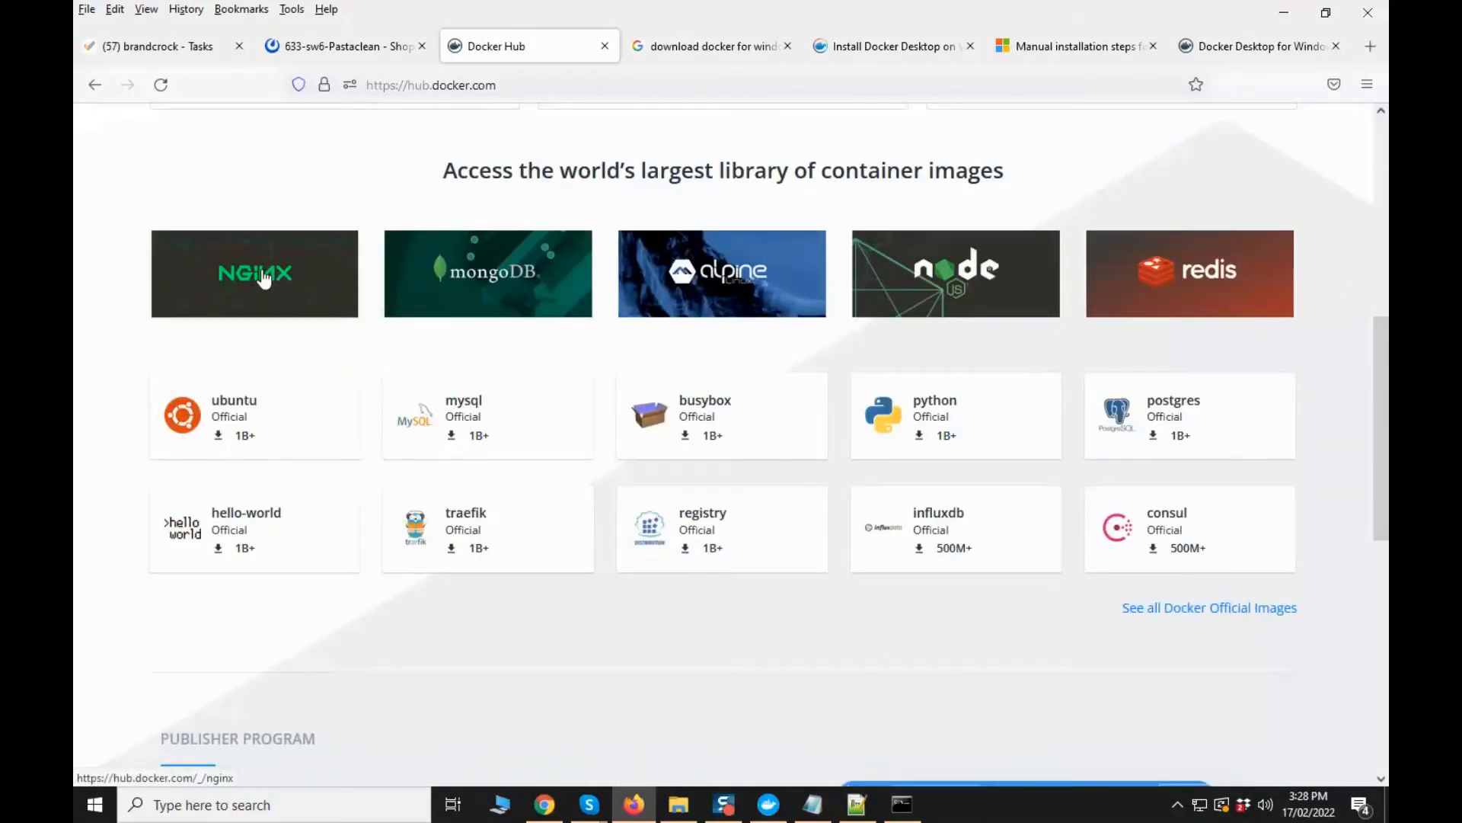
click(237, 412)
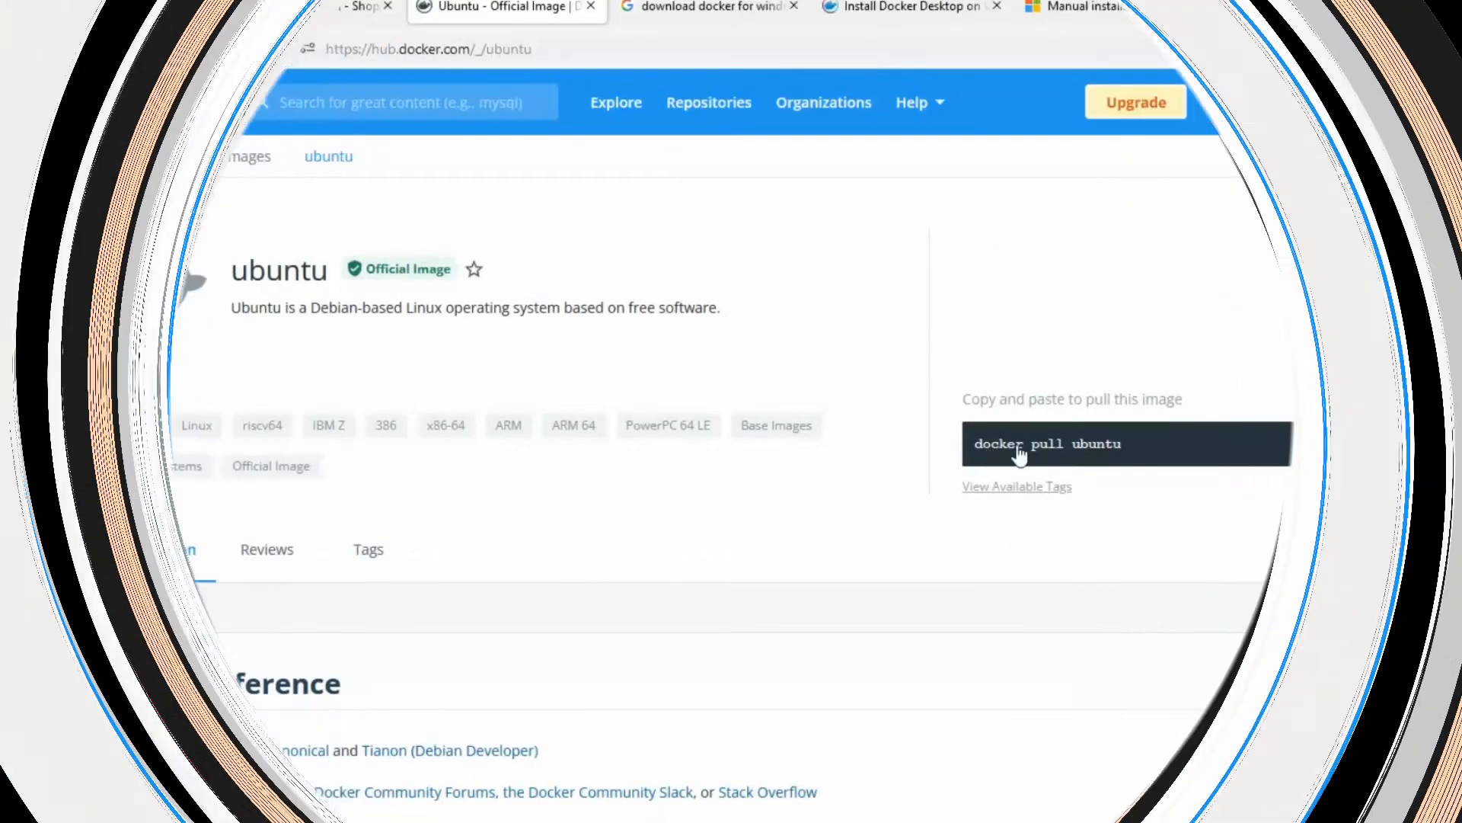
drag(1081, 452, 976, 445)
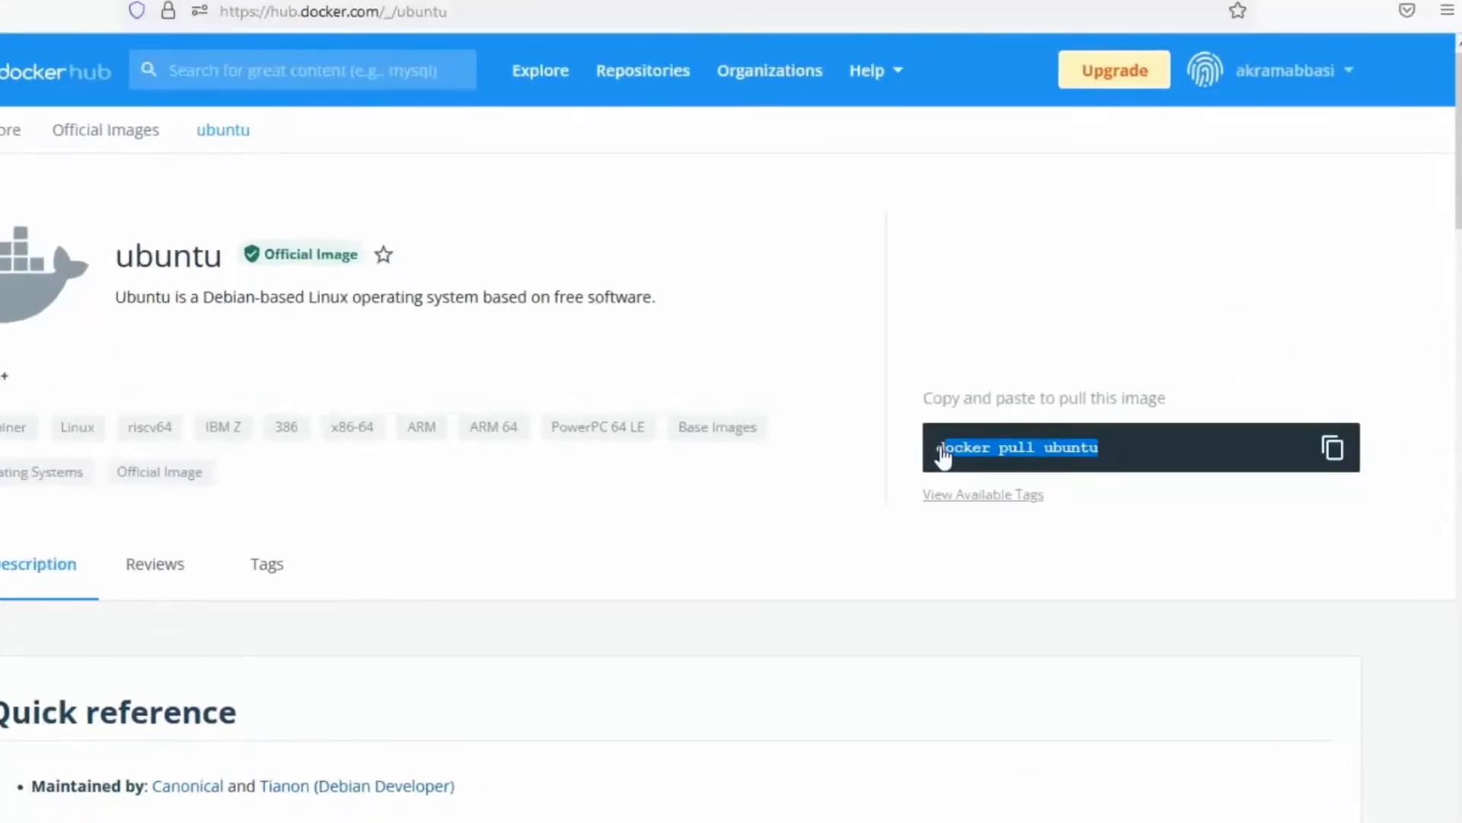
click(1333, 444)
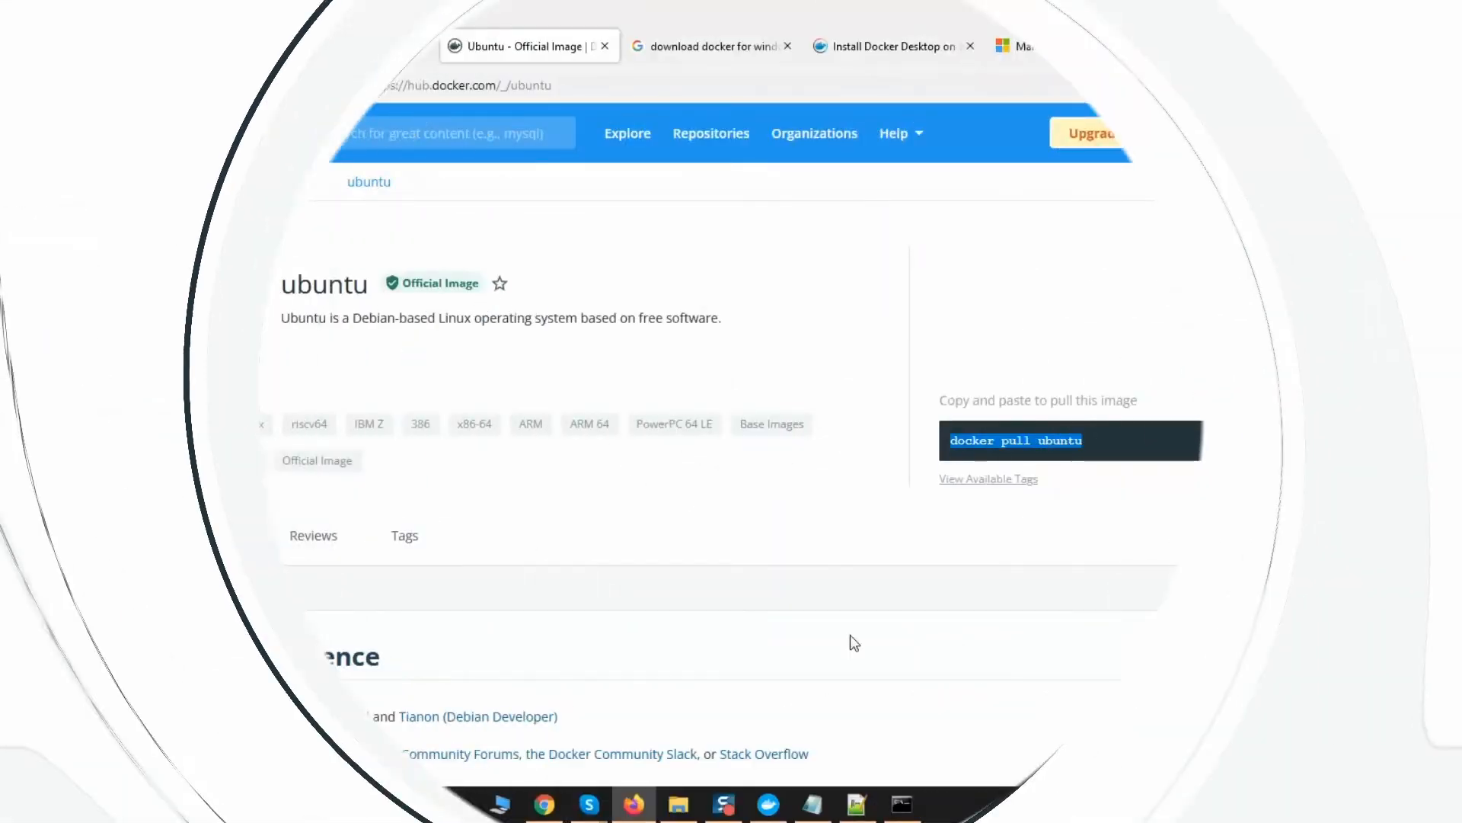
- Close the existing Command Prompt window and open a new one
click(888, 813)
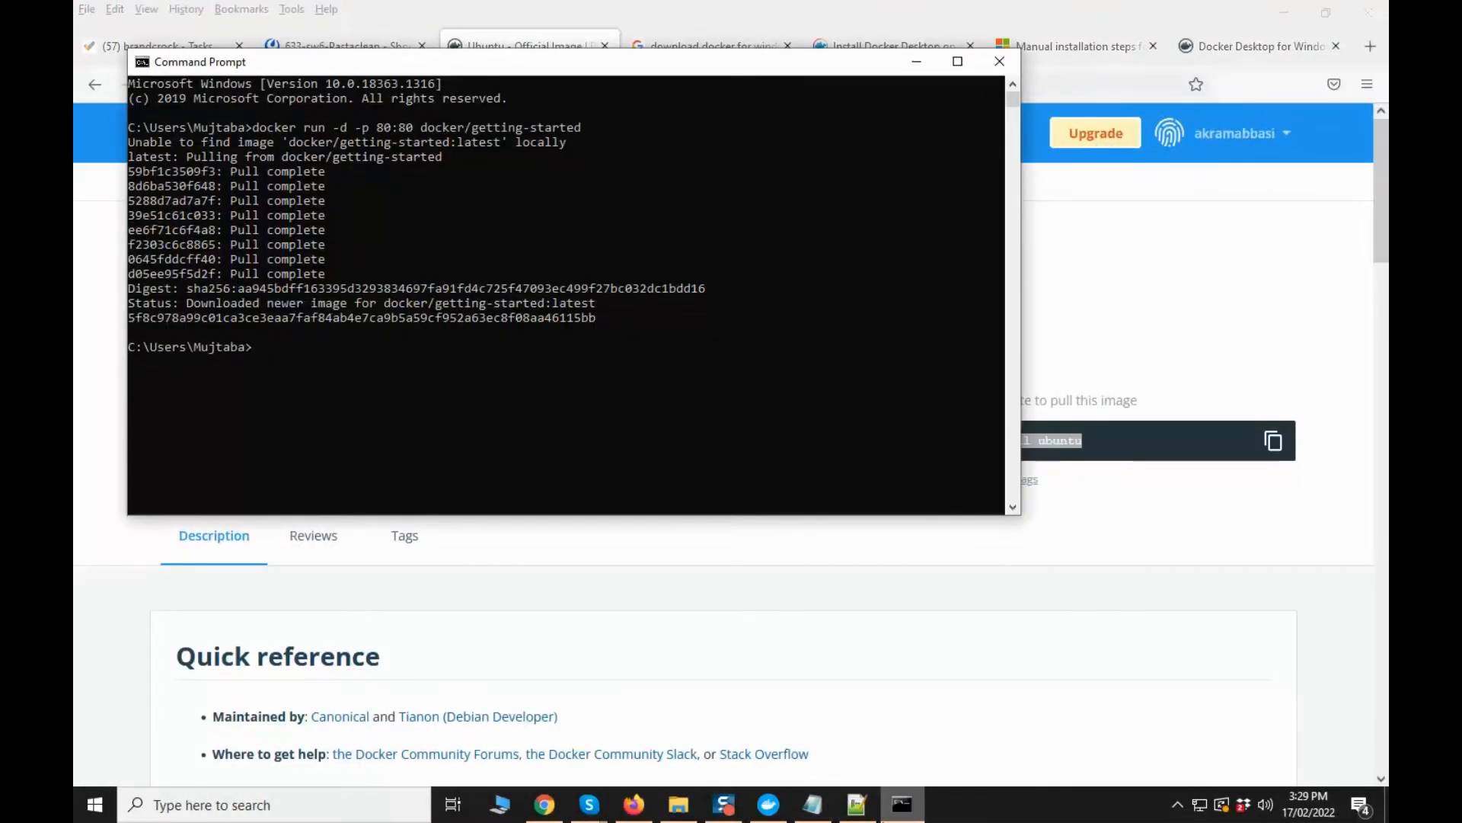
click(999, 64)
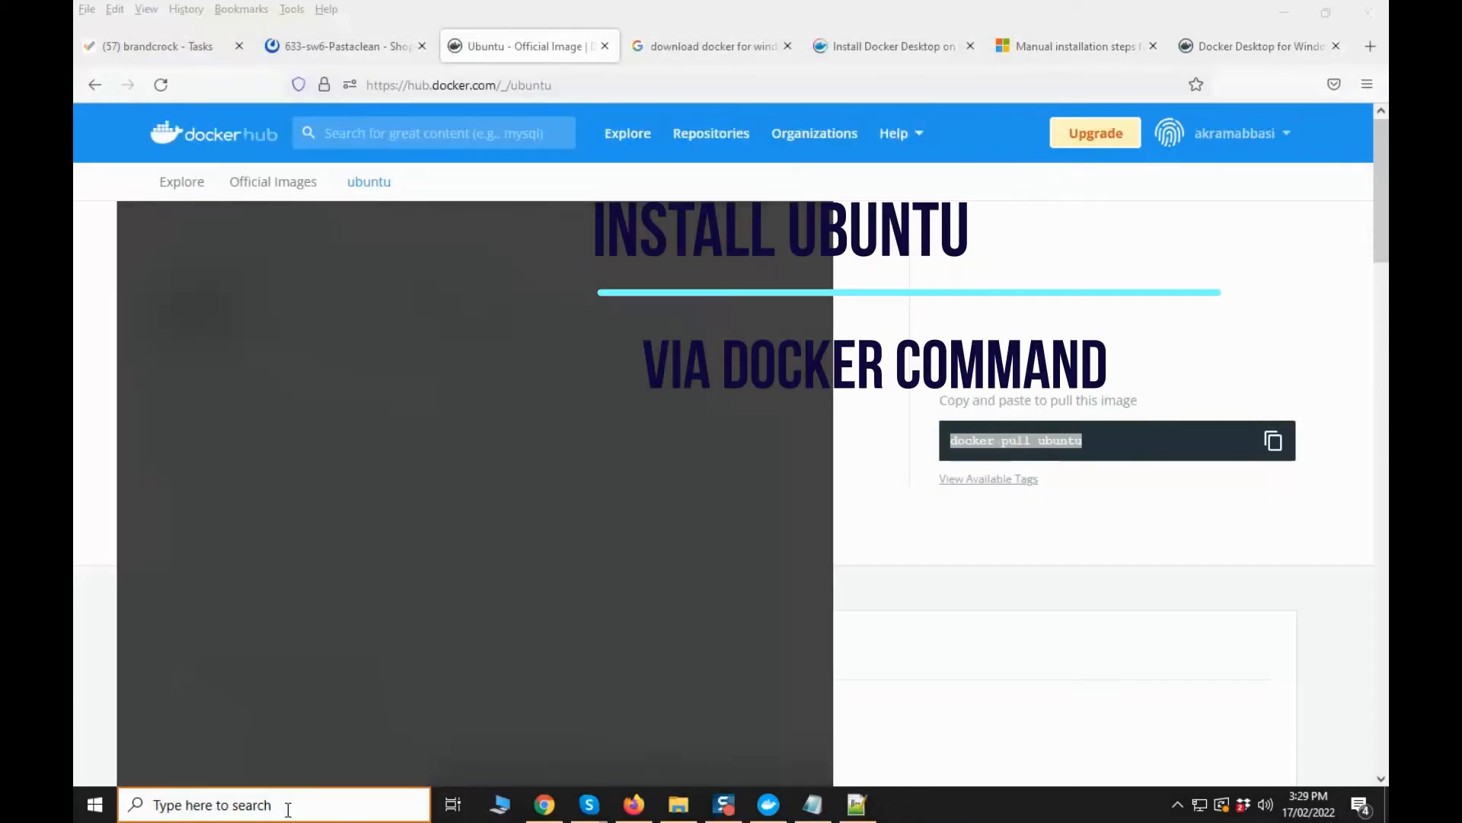
click(288, 808)
text(cmd)
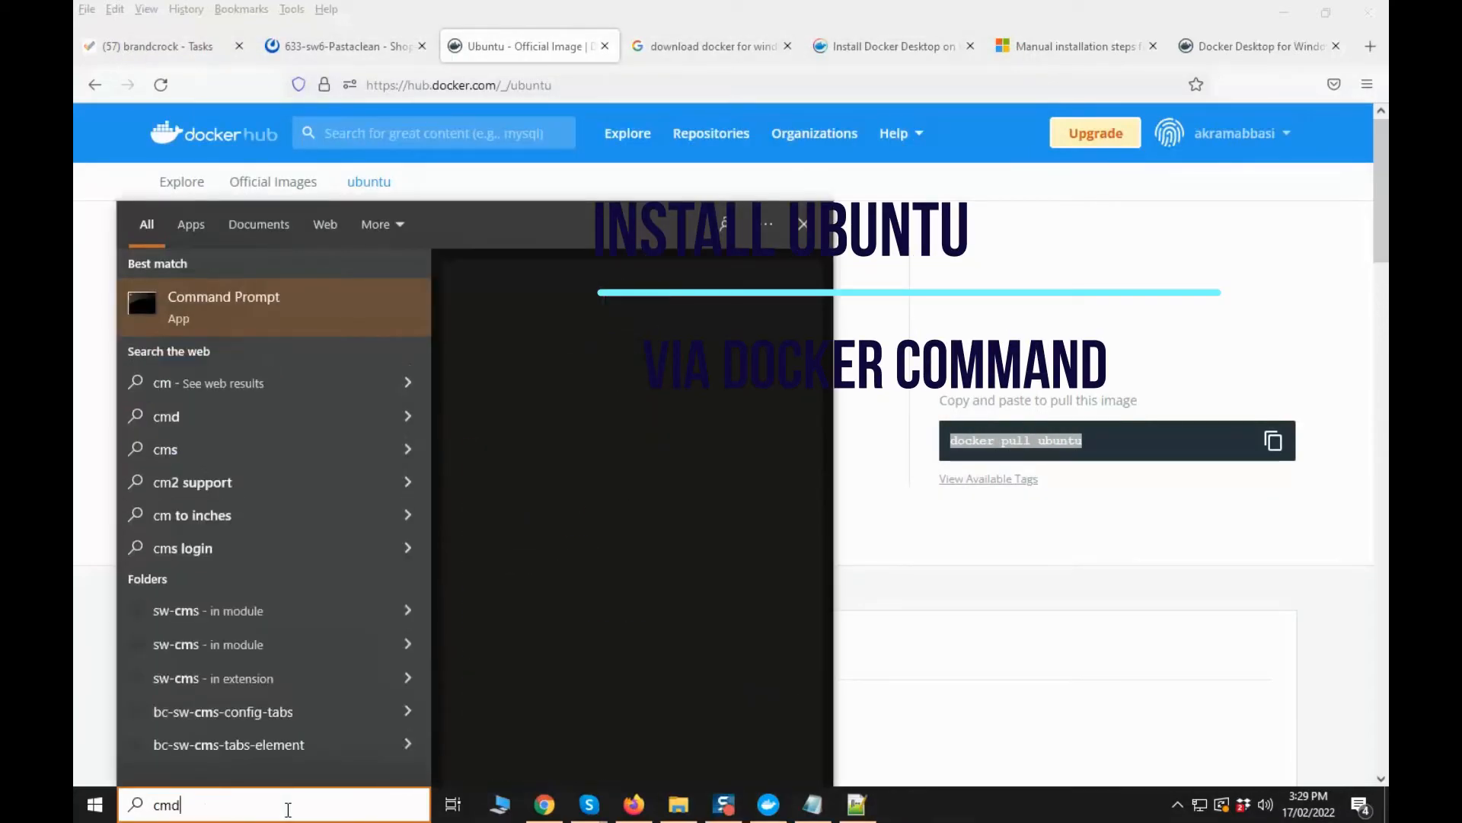
key(Return)
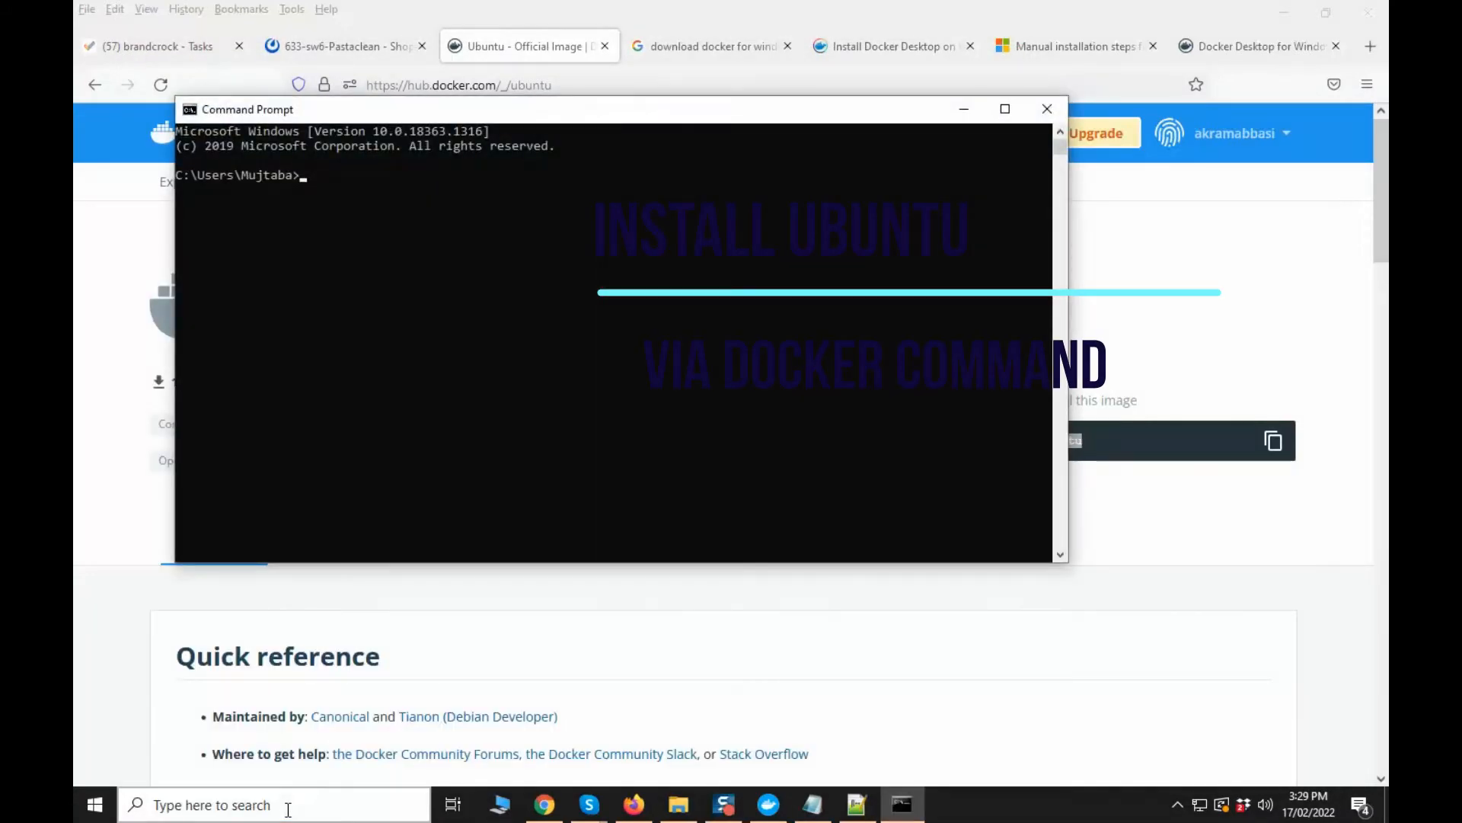
- Run "docker pull ubuntu" in Command Prompt and check the download against the images list in Docker Desktop
text(docker pull)
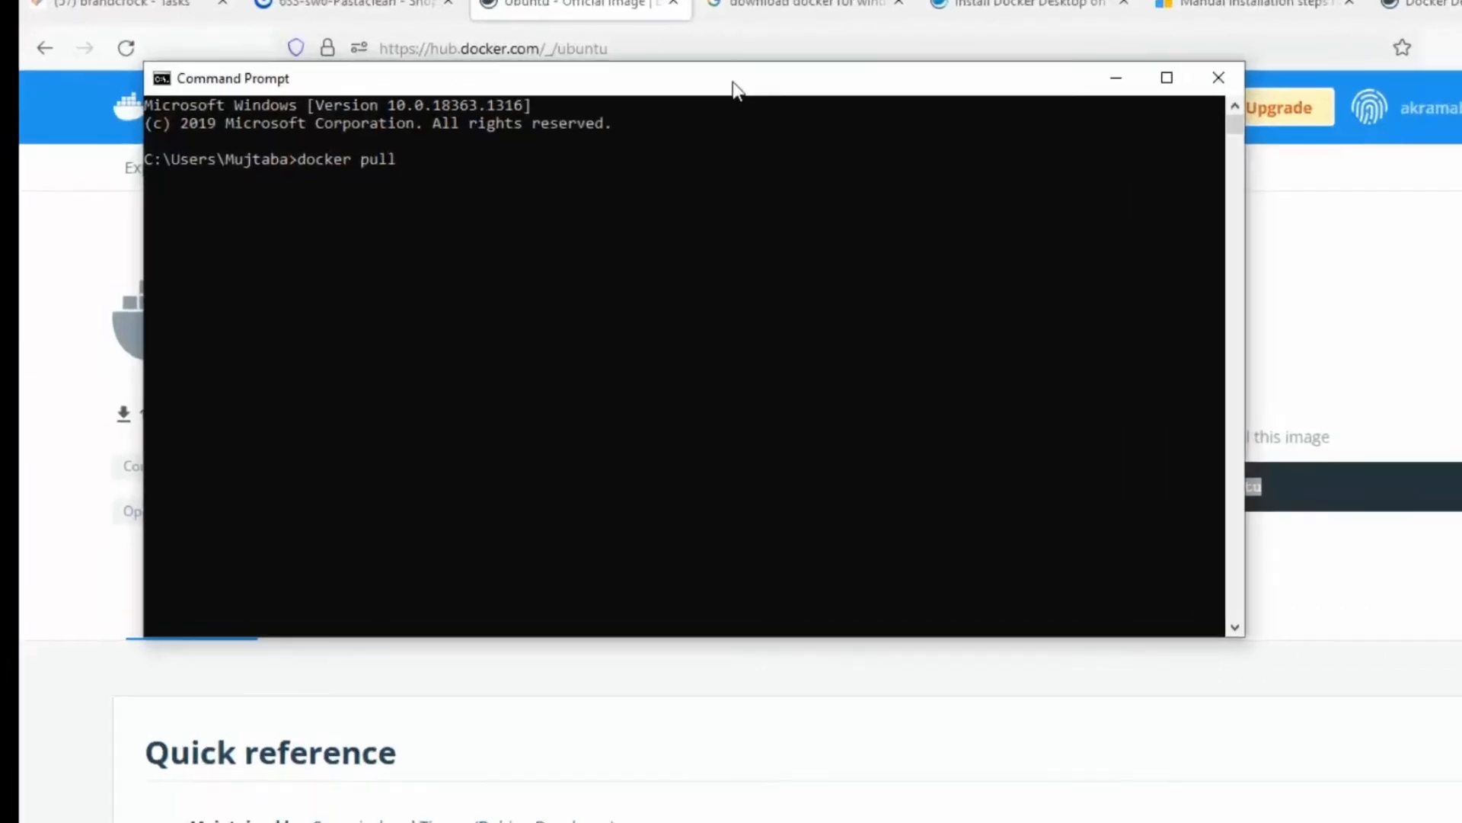
text(u)
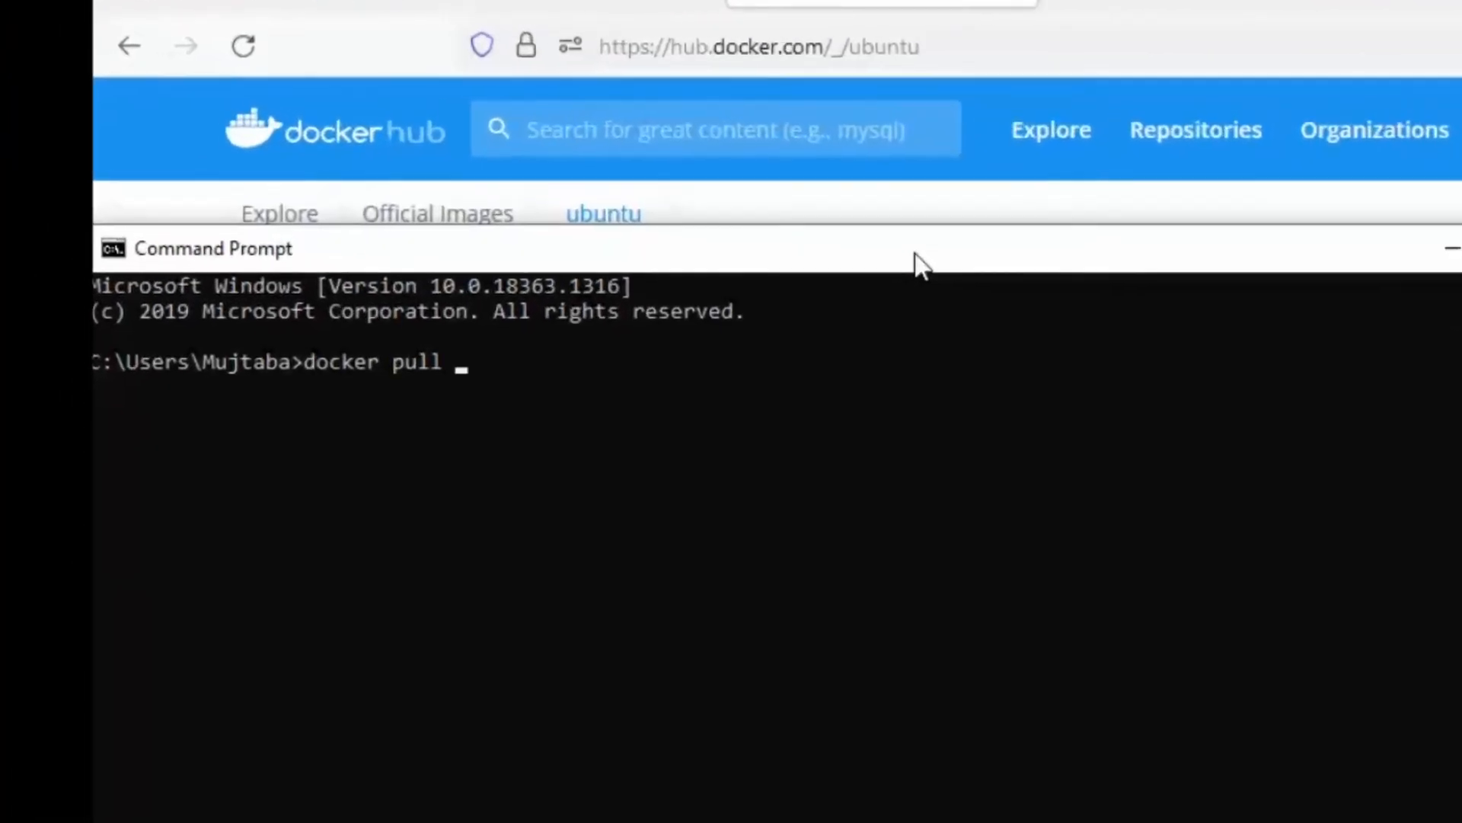
text(buntu)
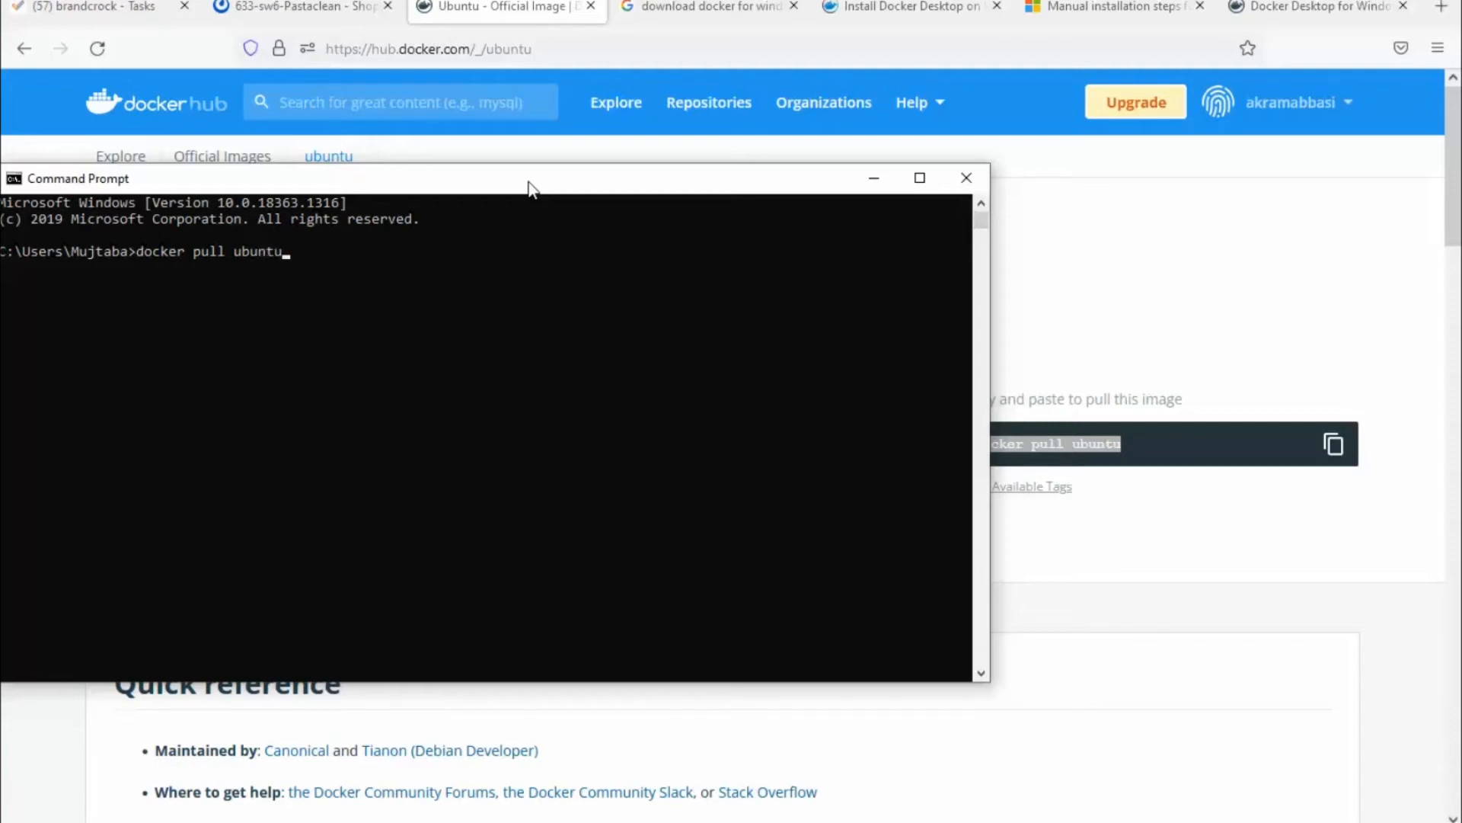
drag(532, 176, 794, 222)
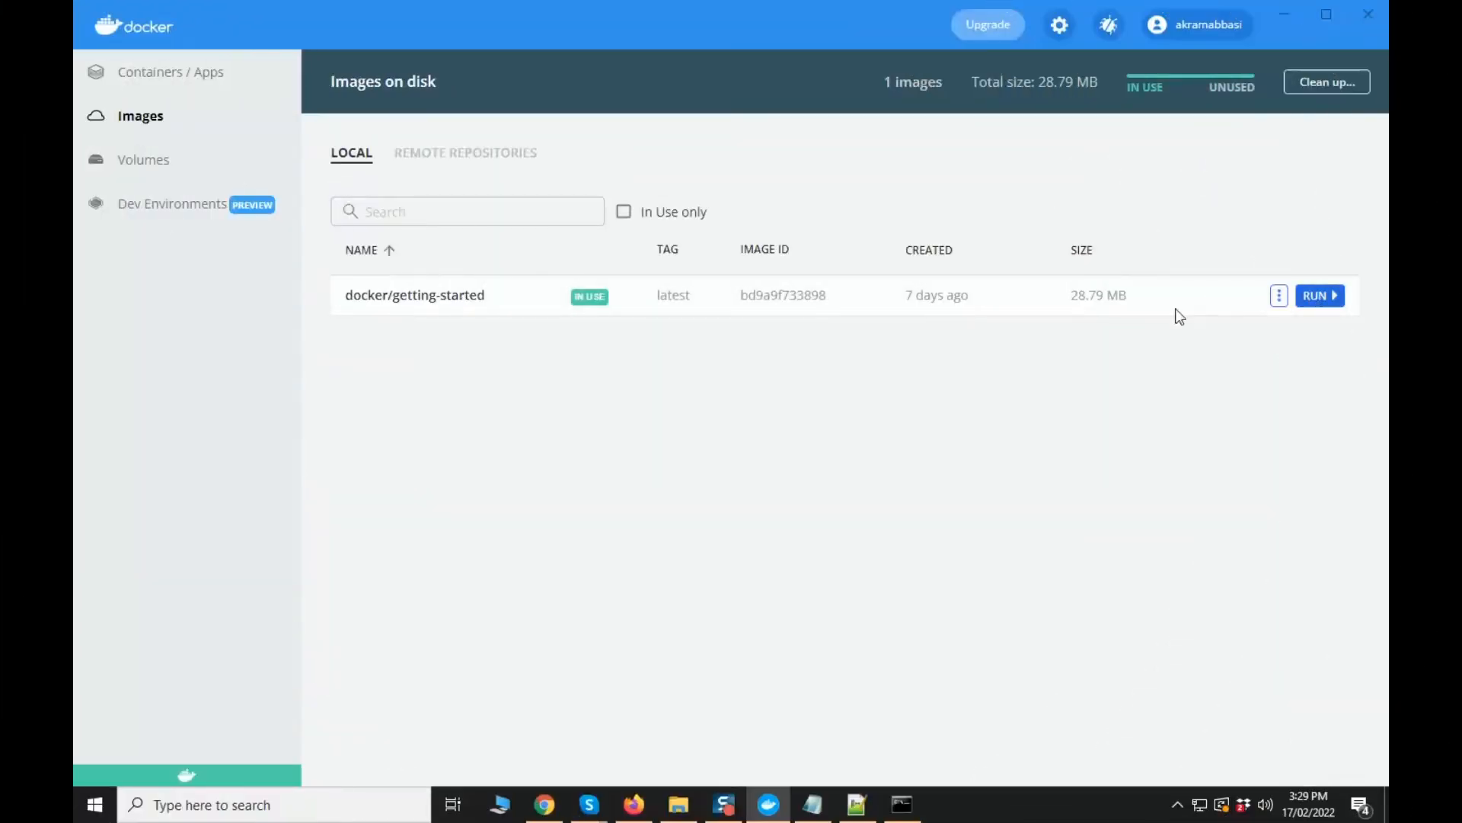
click(887, 799)
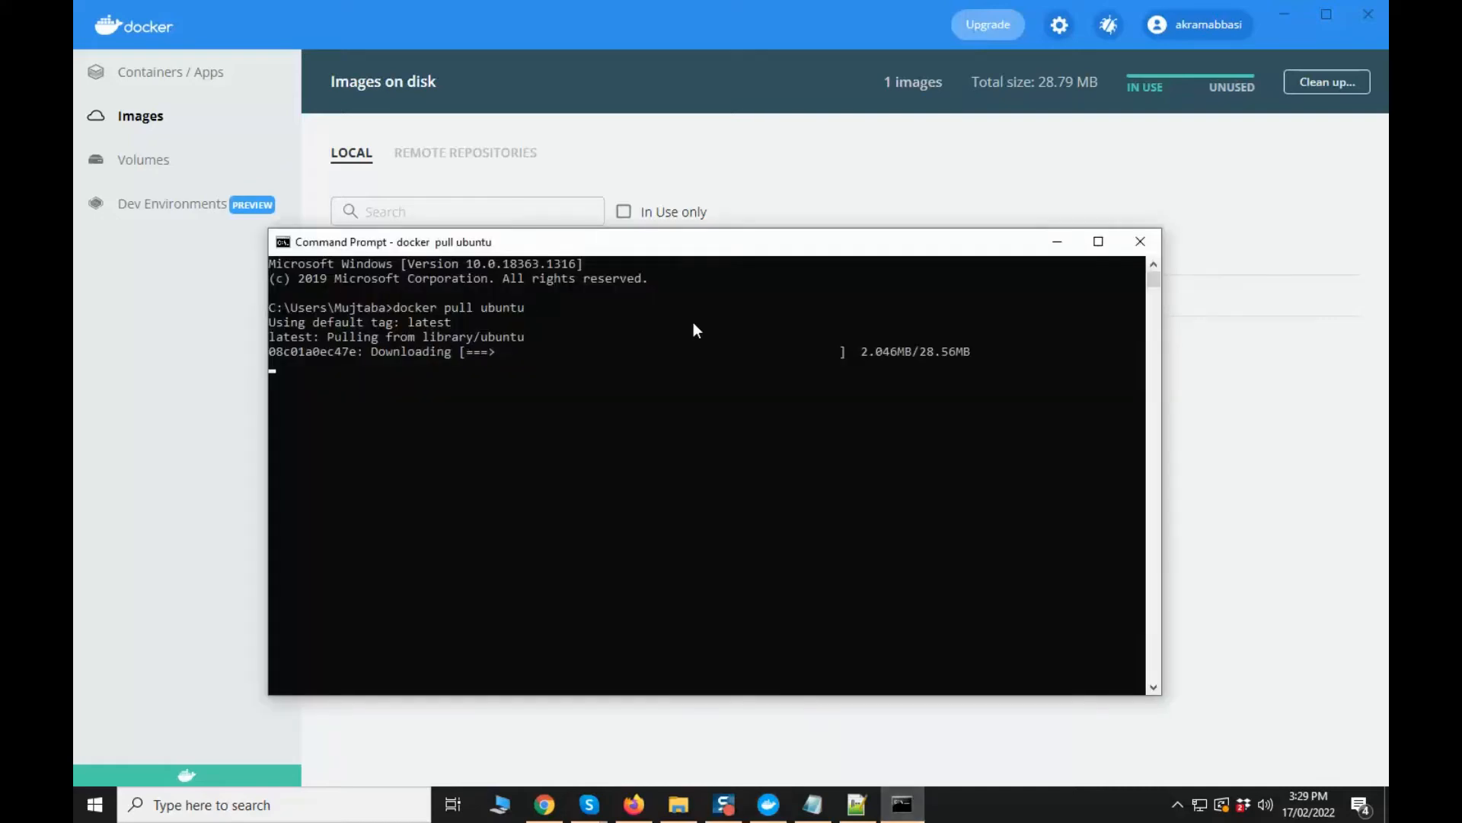
drag(714, 250, 734, 413)
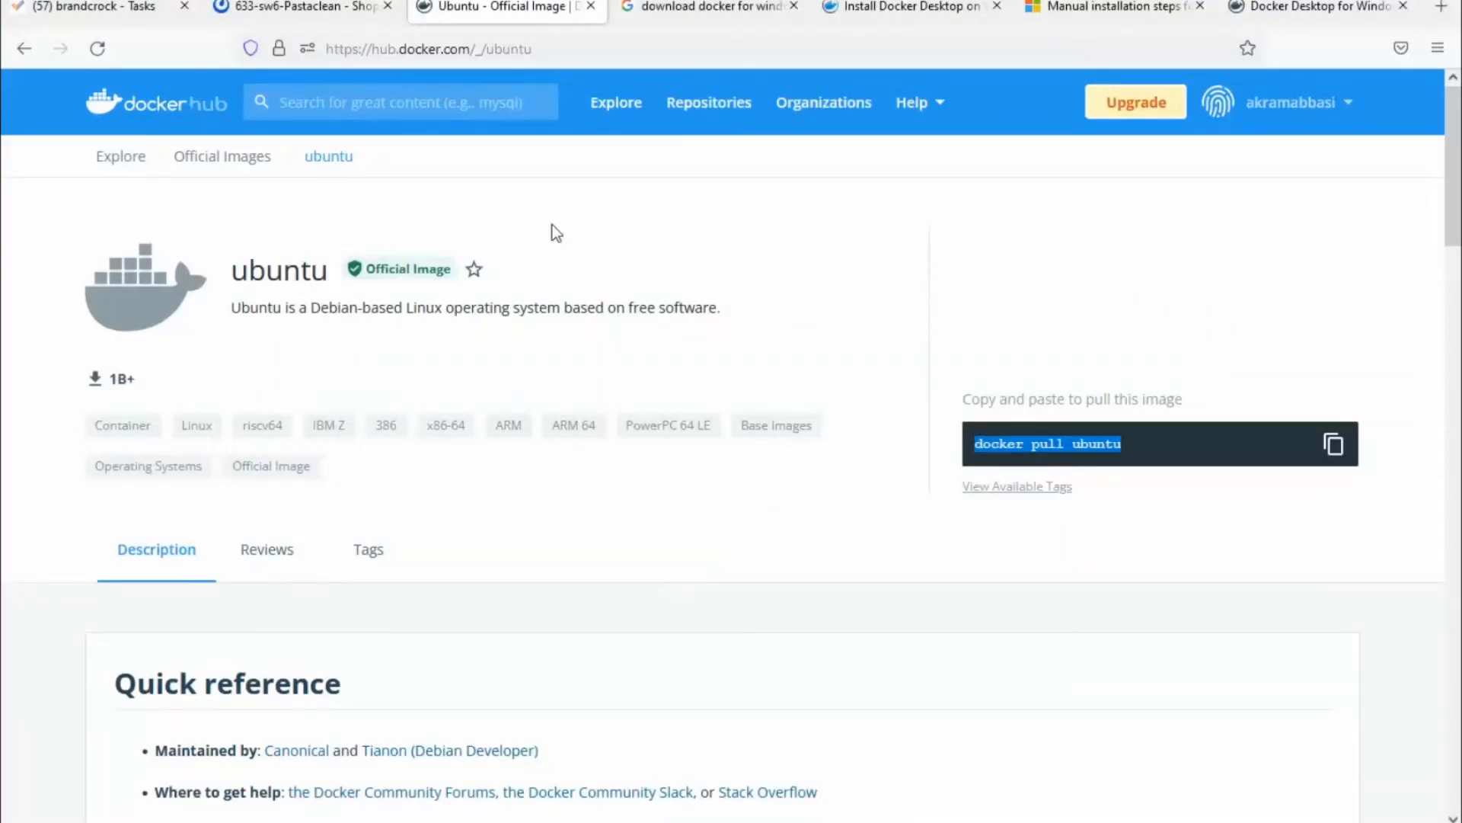
- Look over the ubuntu image page, return to the Docker Hub home page and examine the library of container images
scroll(438, 483, down, 7)
scroll(281, 170, up, 6)
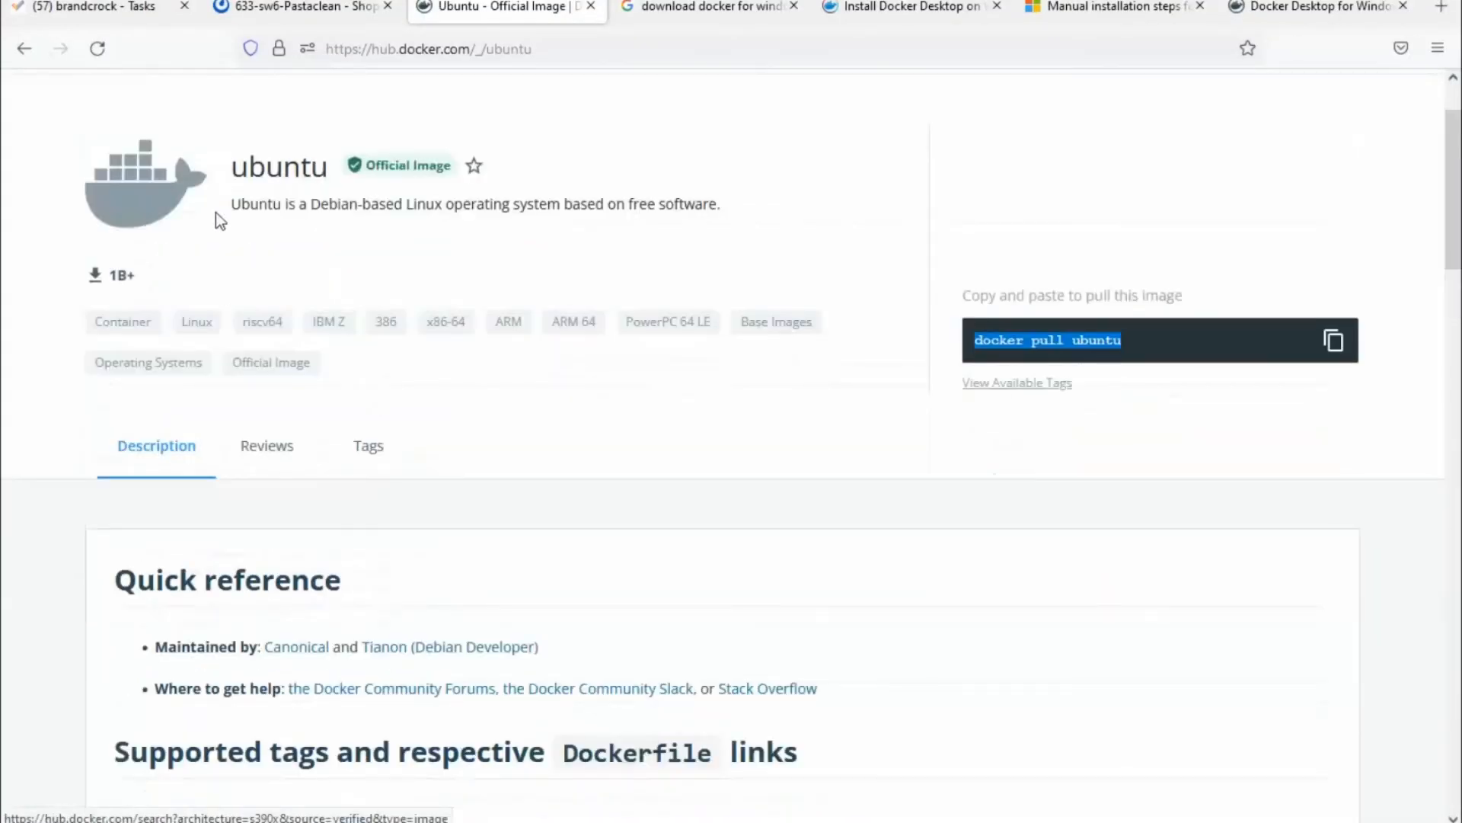
scroll(139, 157, up, 2)
click(153, 102)
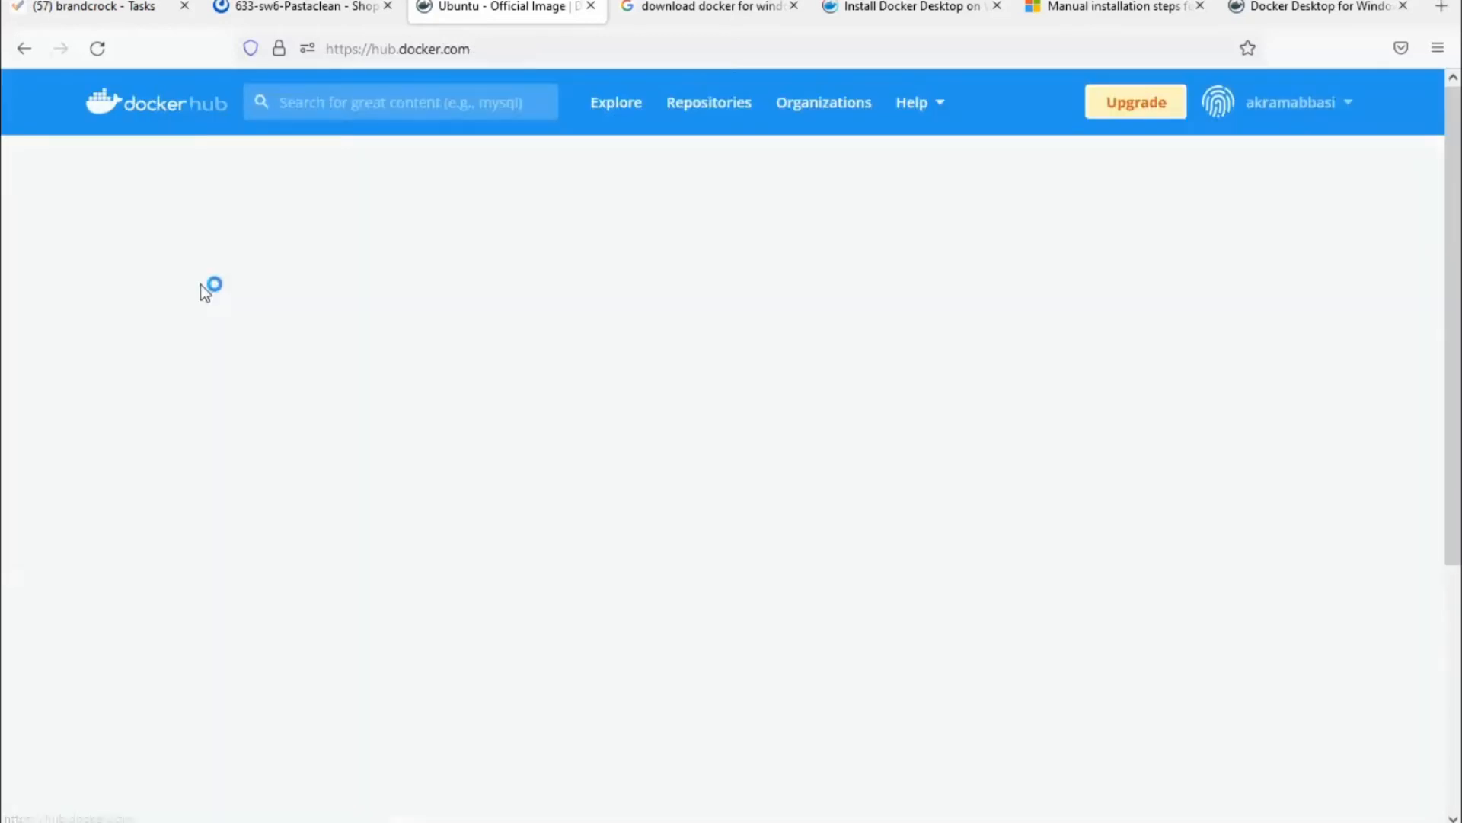
scroll(549, 428, down, 9)
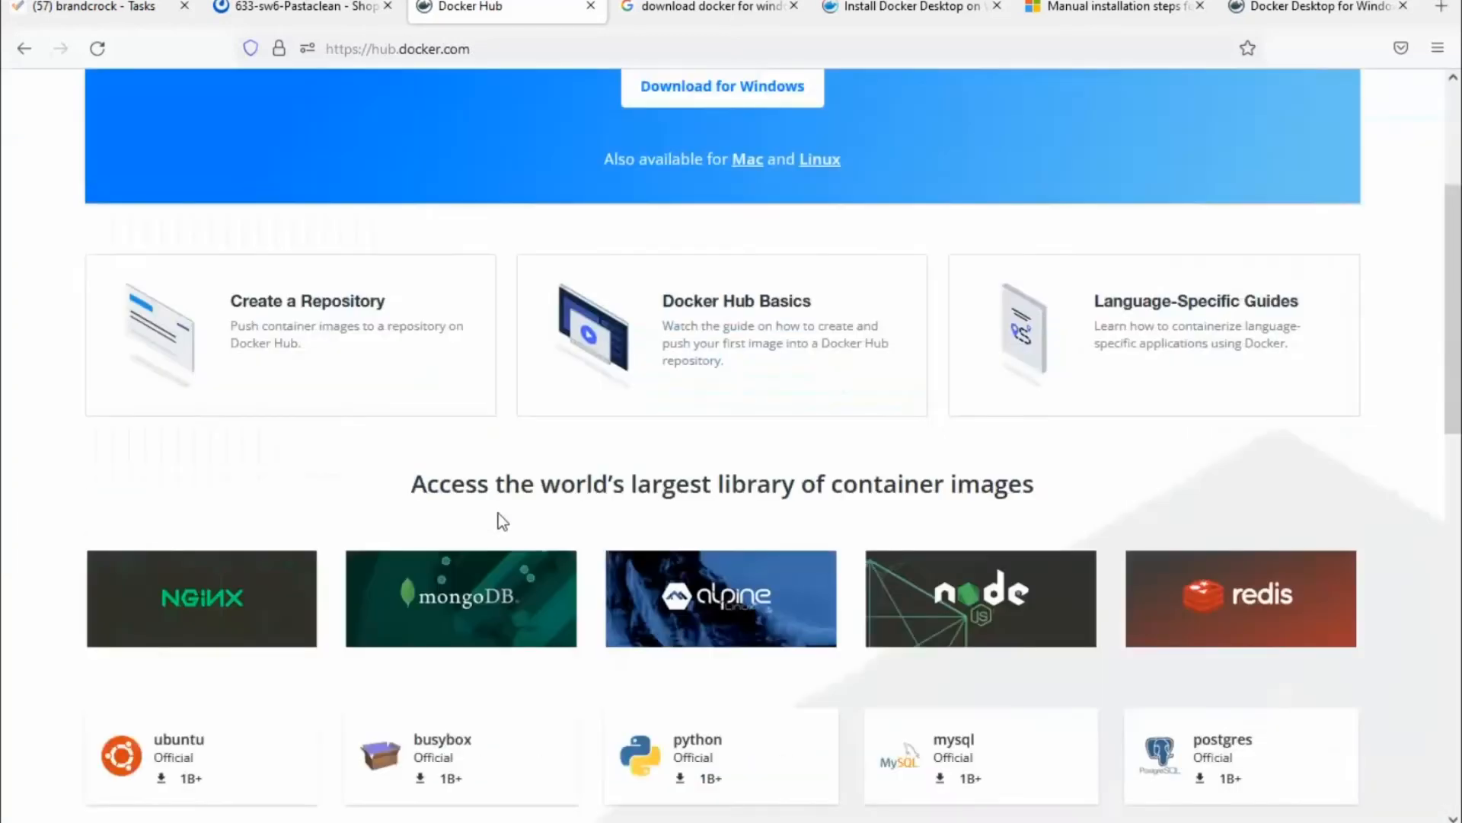
scroll(548, 411, up, 1)
scroll(545, 276, up, 2)
drag(449, 249, 1038, 248)
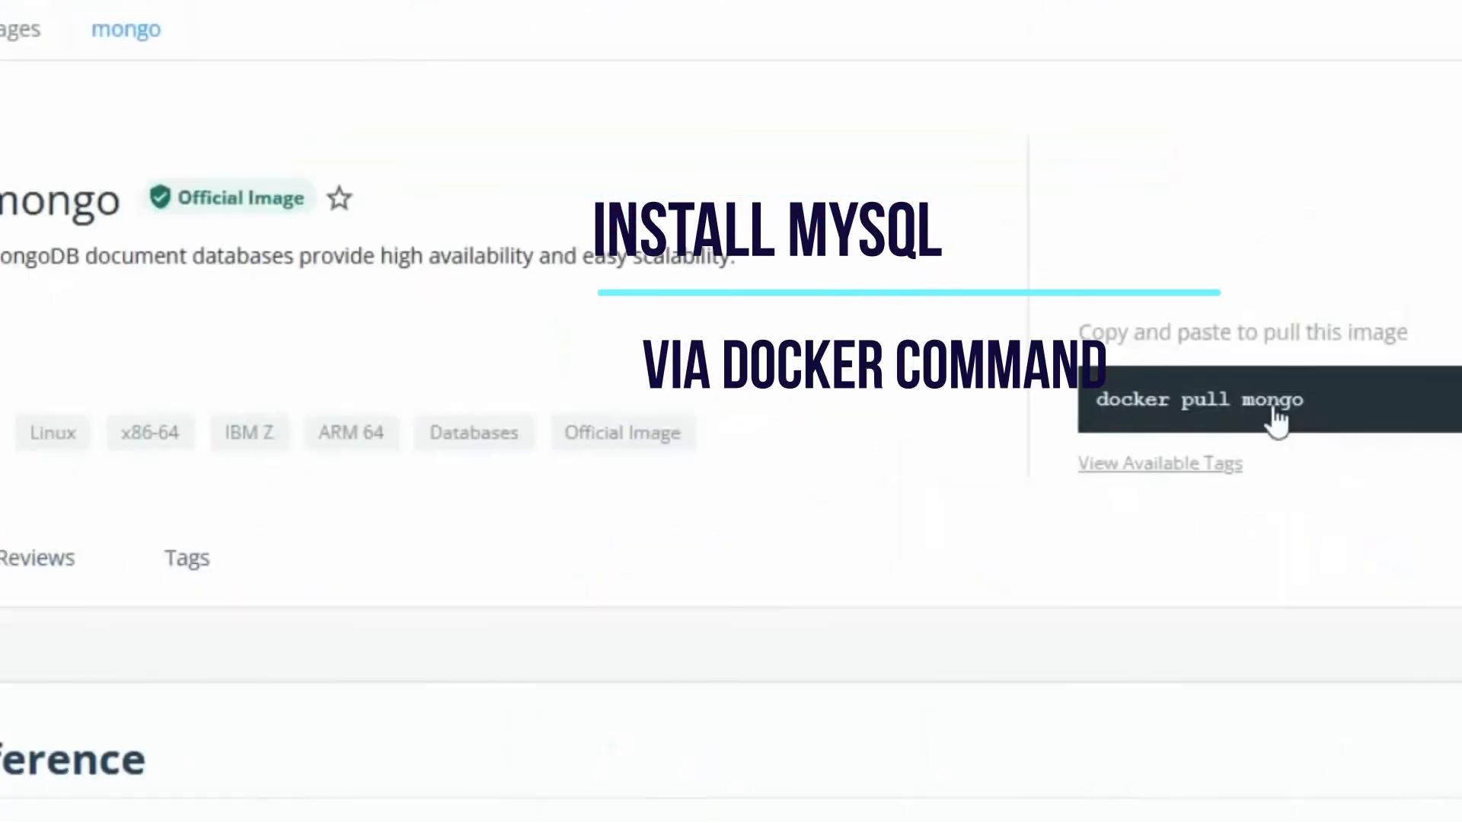
- Copy the pull command from the mongo official image page and run "docker pull mongo" in Command Prompt
drag(1277, 419, 1114, 402)
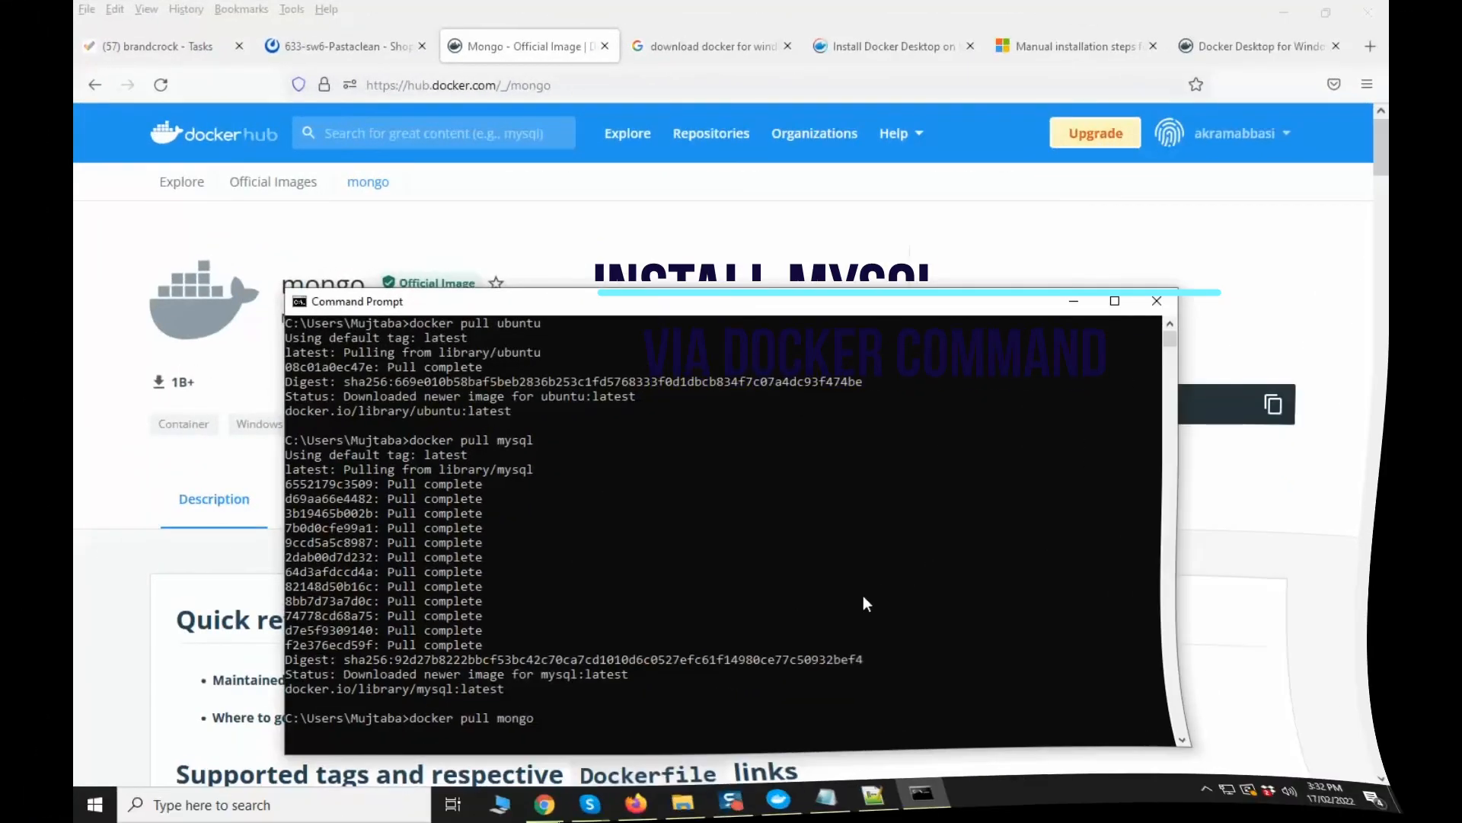
key(Return)
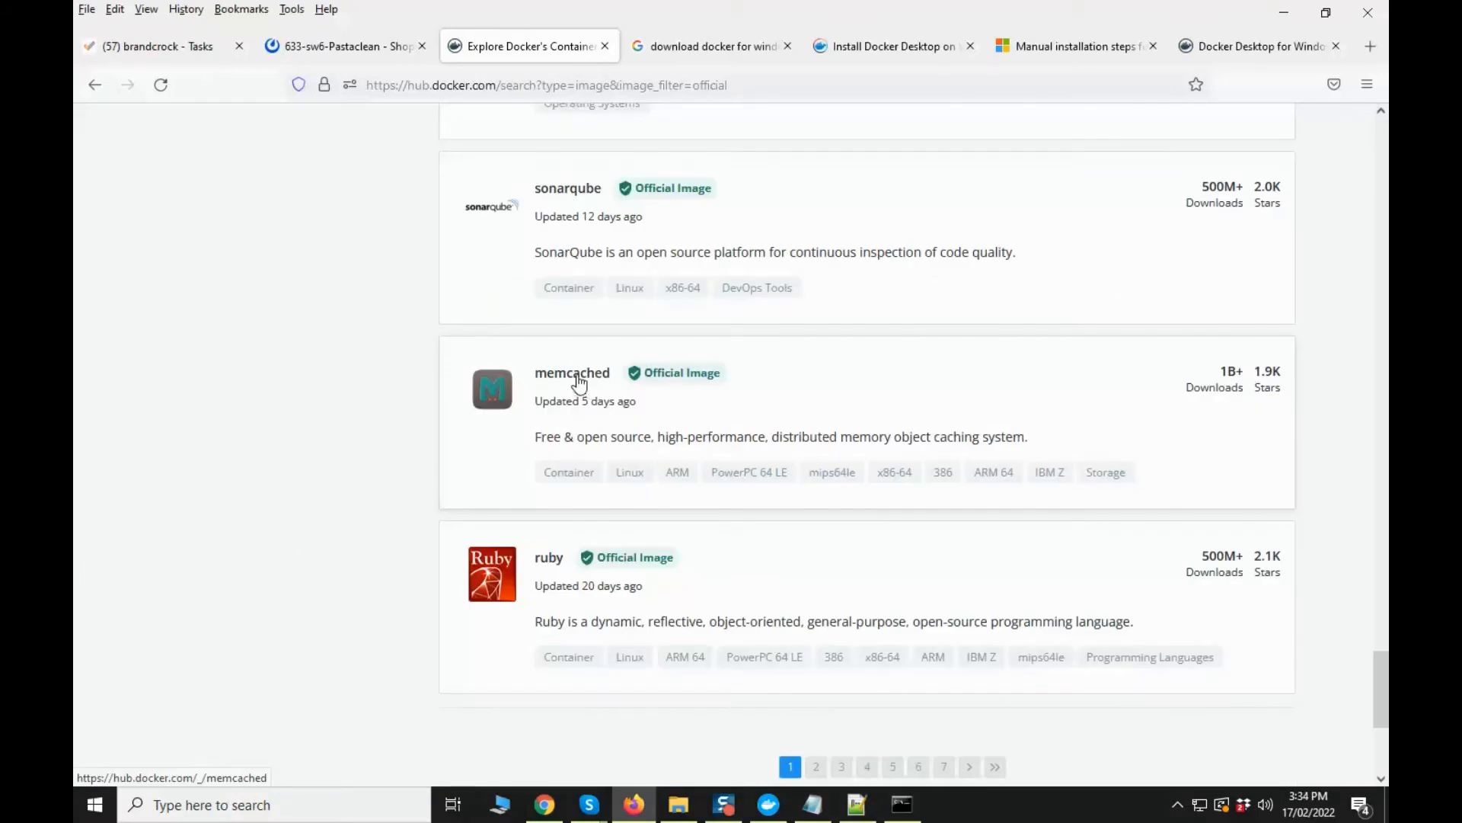
- Copy the pull command from the memcached official image page and run "docker pull memcached" in Command Prompt
click(579, 381)
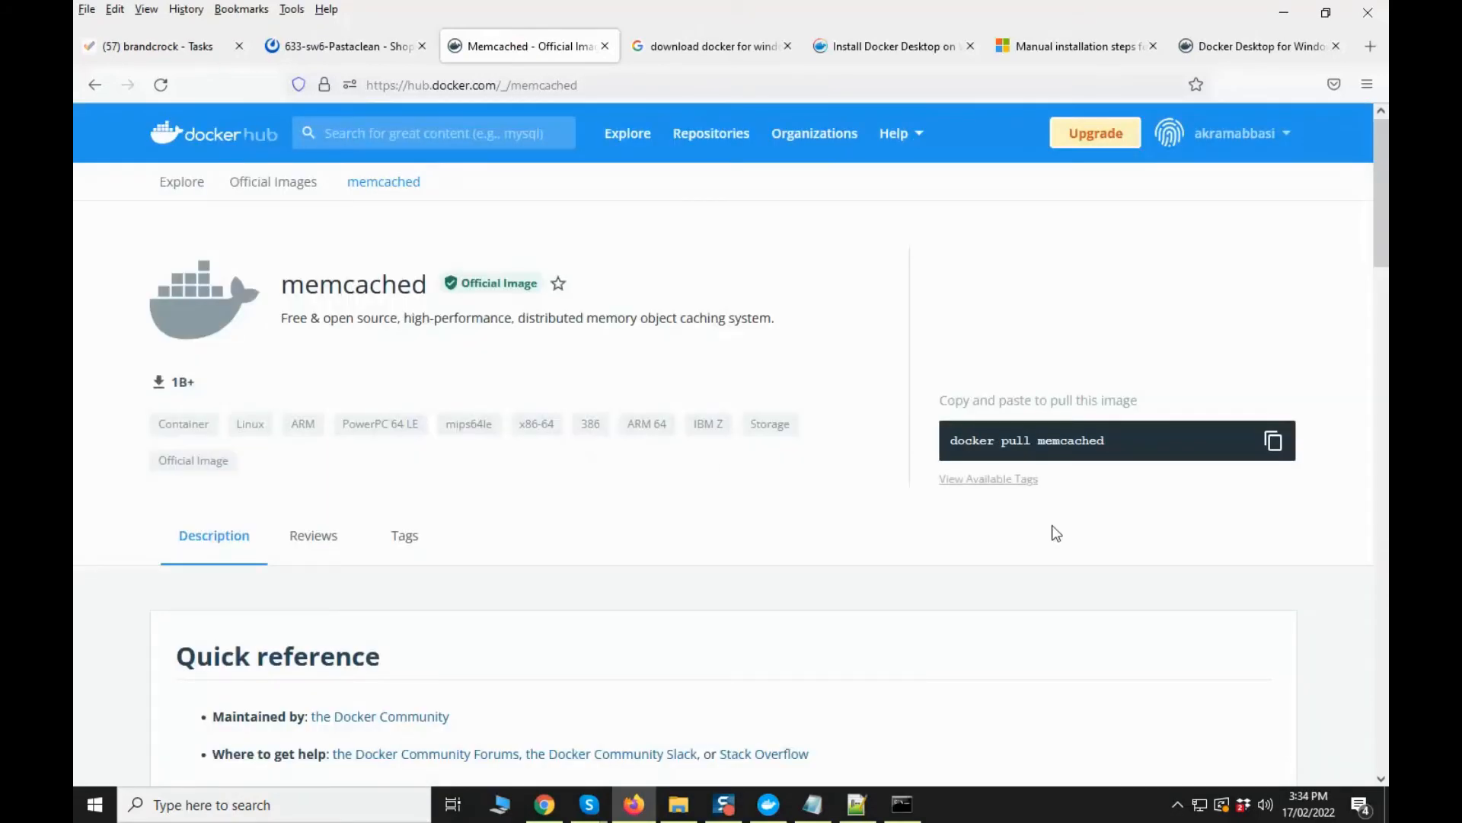
click(956, 444)
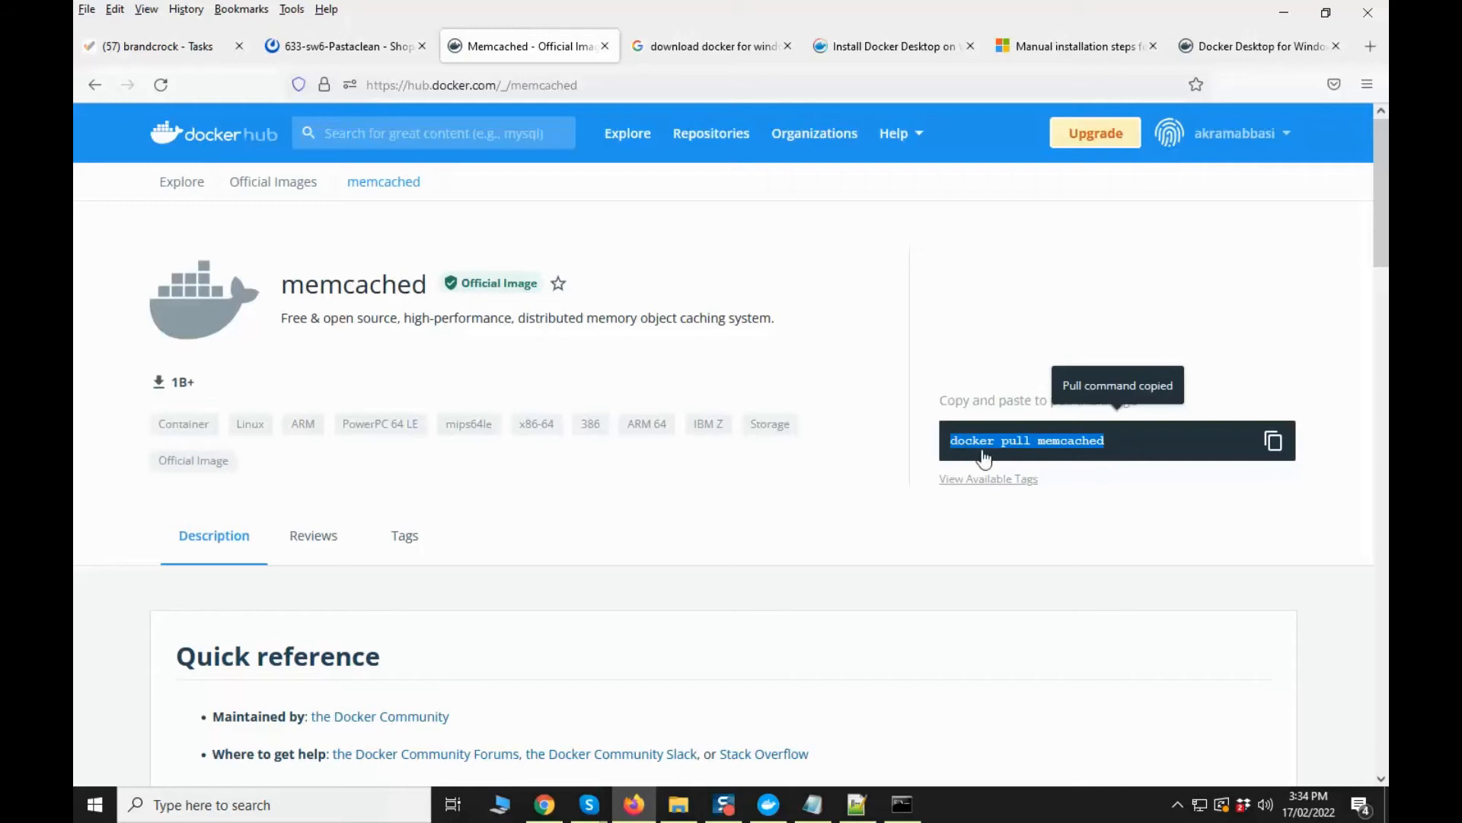
click(904, 808)
right_click(856, 534)
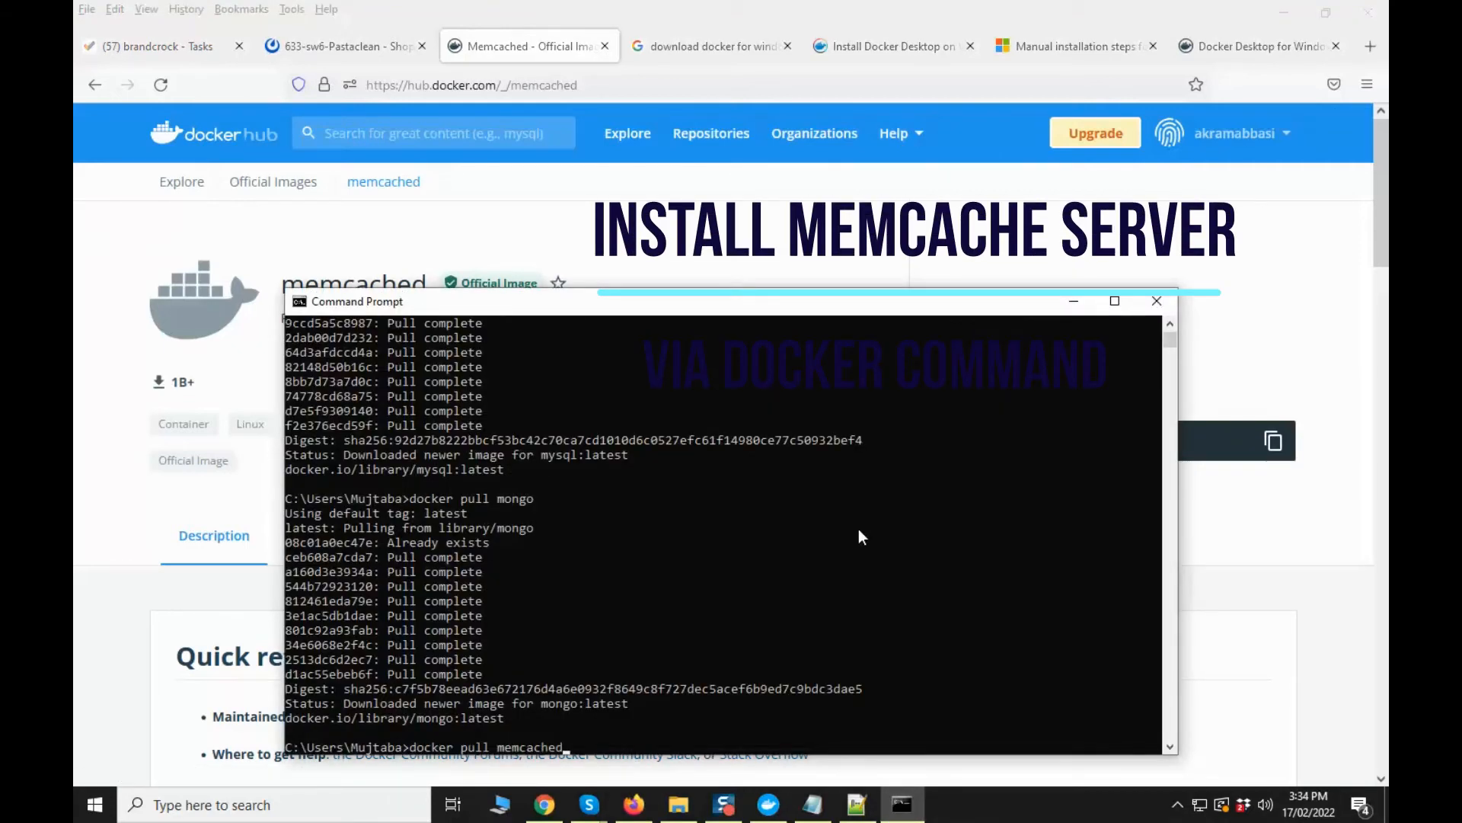
key(Return)
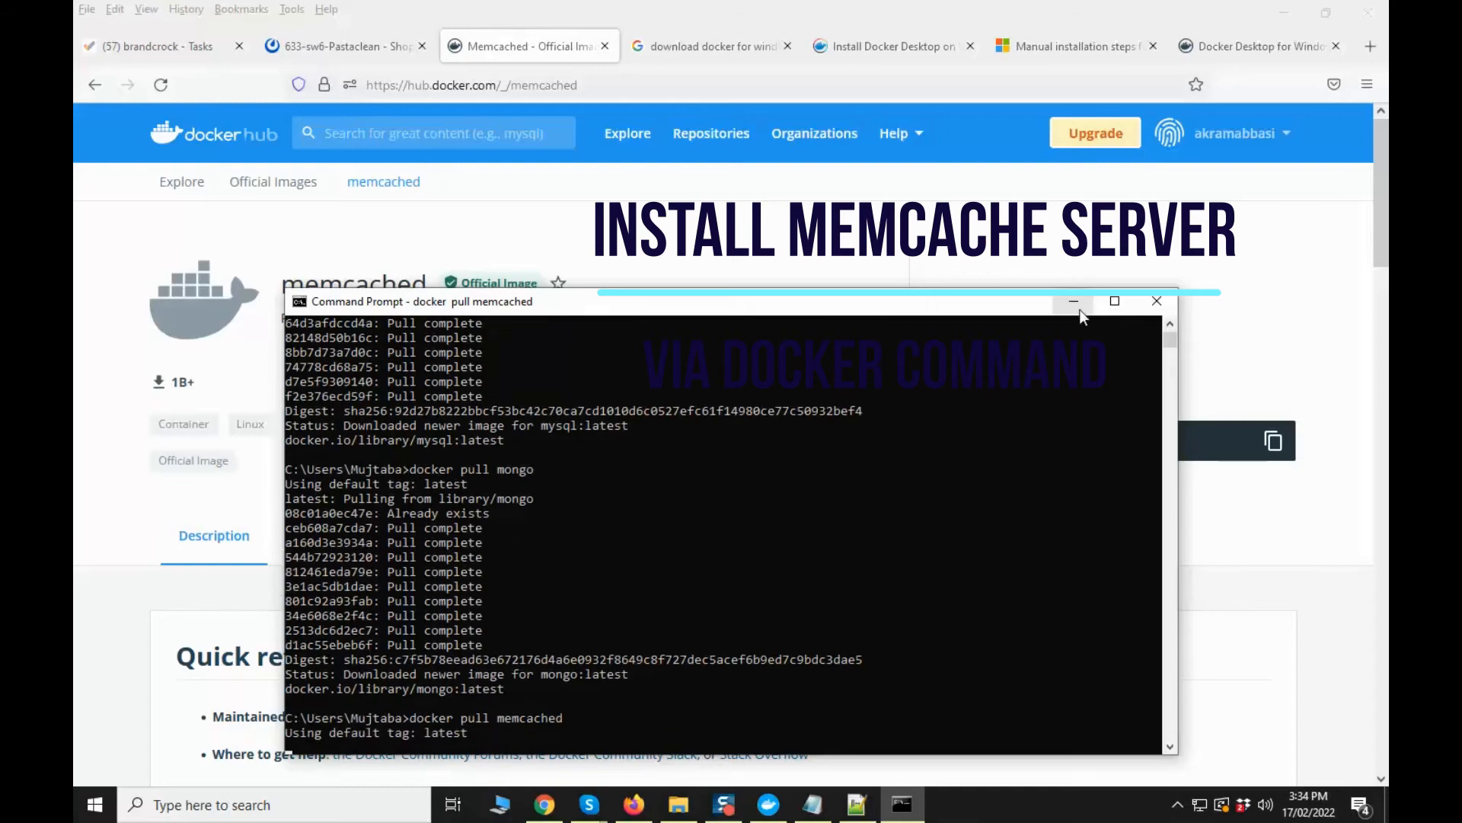
click(1074, 302)
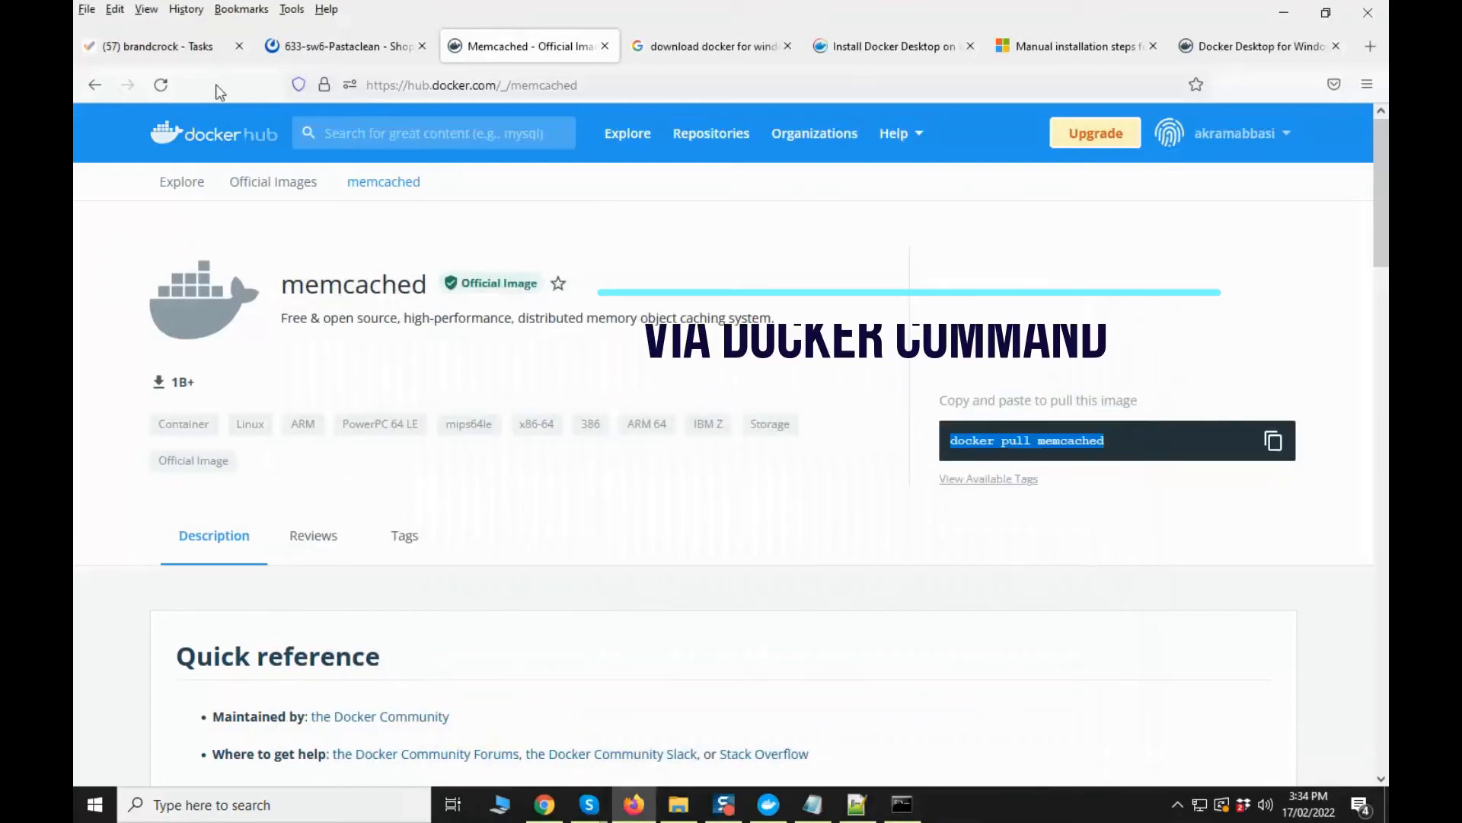
- Return to the official images list, open the mariadb image page and copy its pull command
click(94, 84)
scroll(608, 611, down, 2)
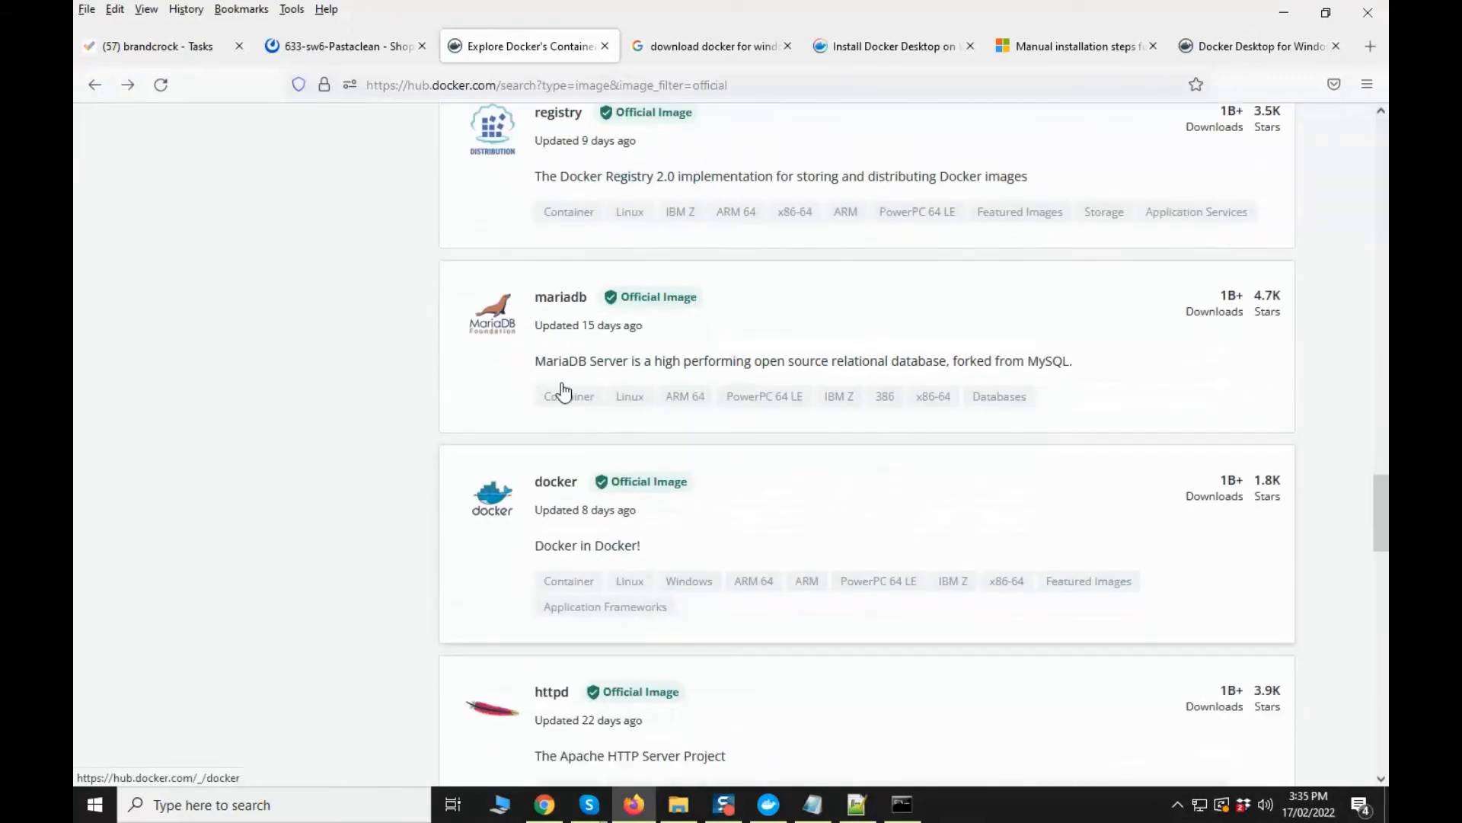
click(567, 307)
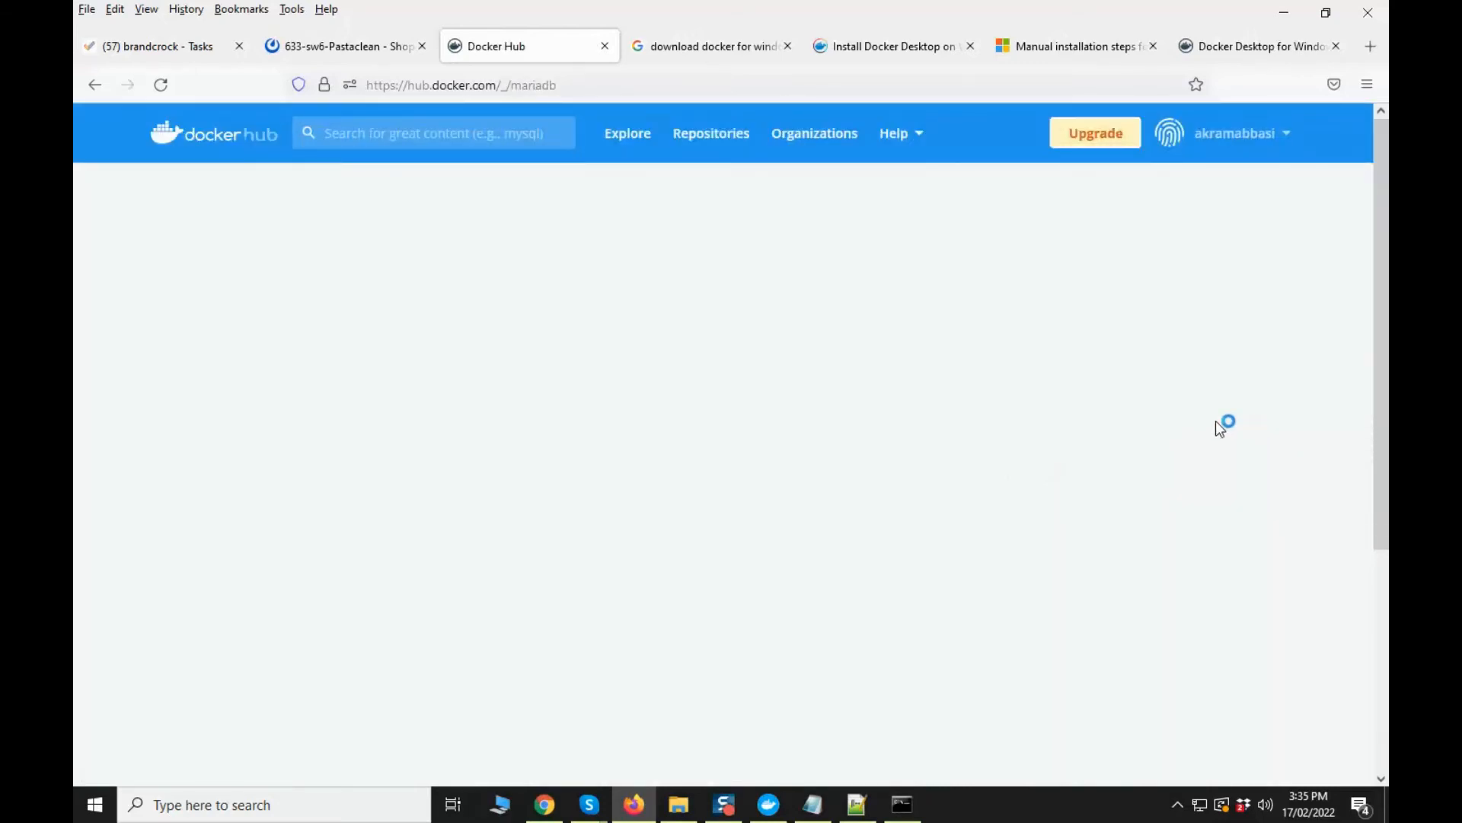
click(1274, 404)
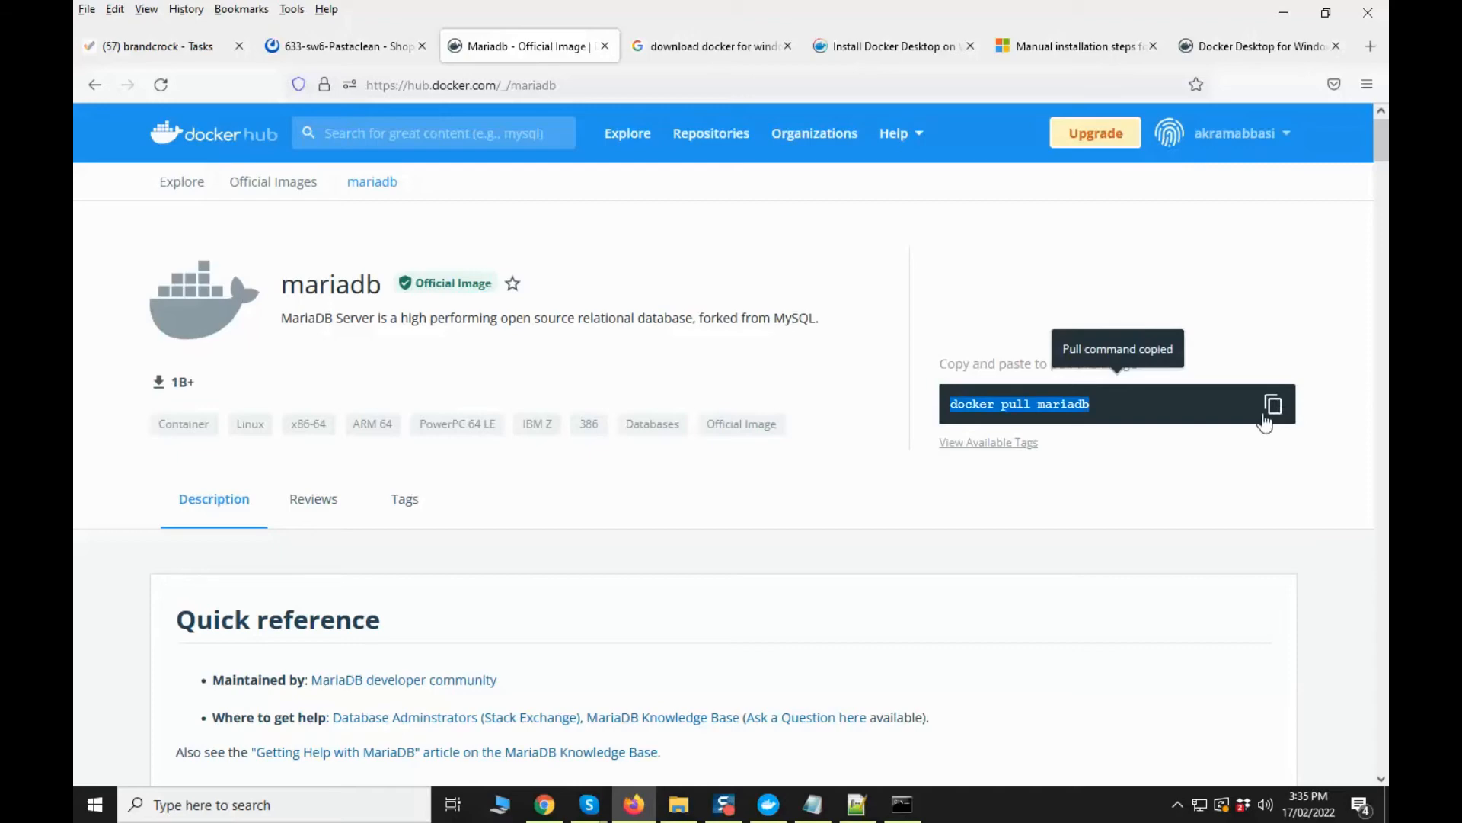
- Check the downloaded images in Docker Desktop and run "docker pull mariadb" in Command Prompt
click(902, 804)
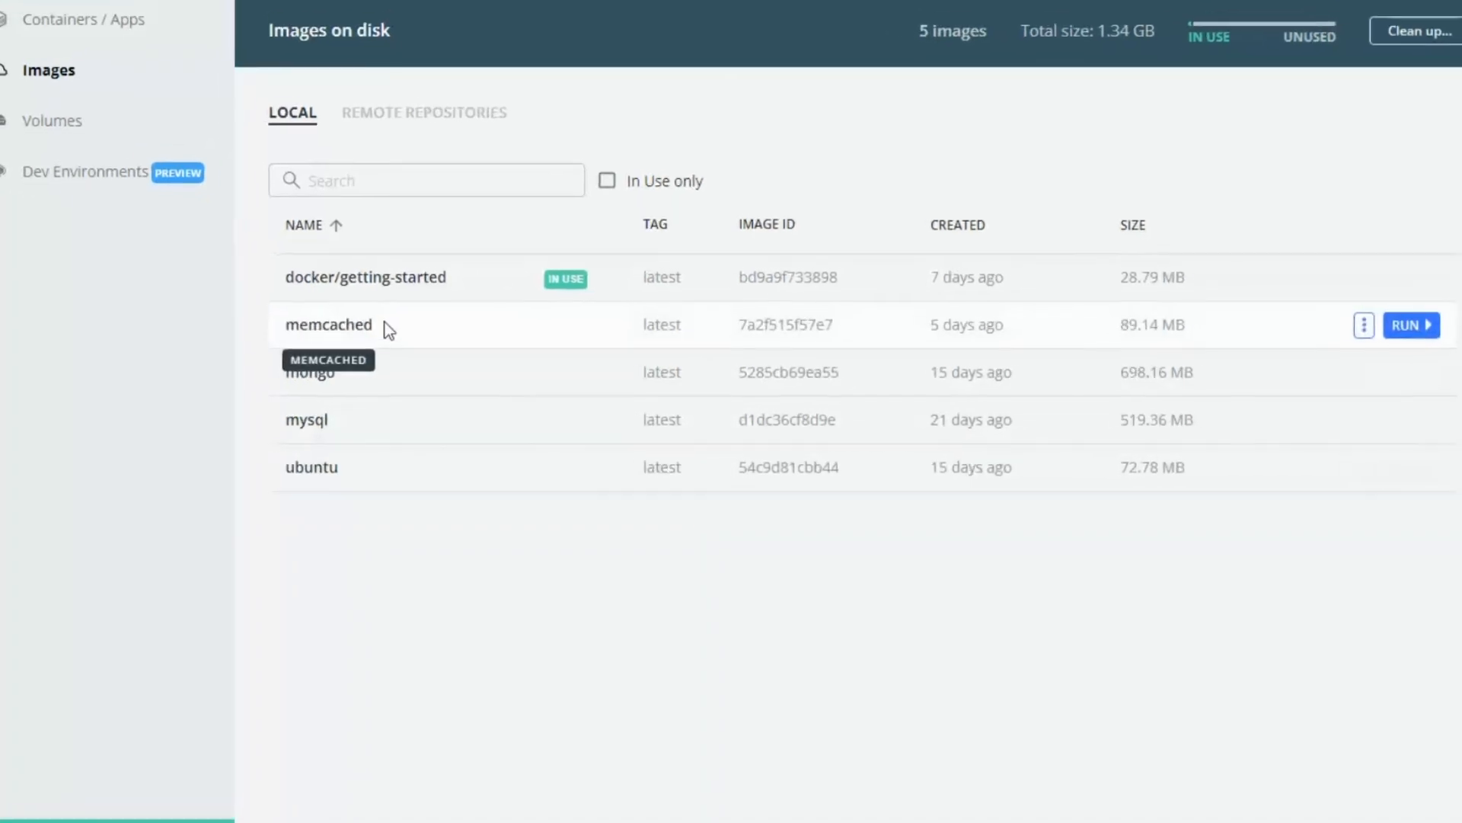
double_click(304, 371)
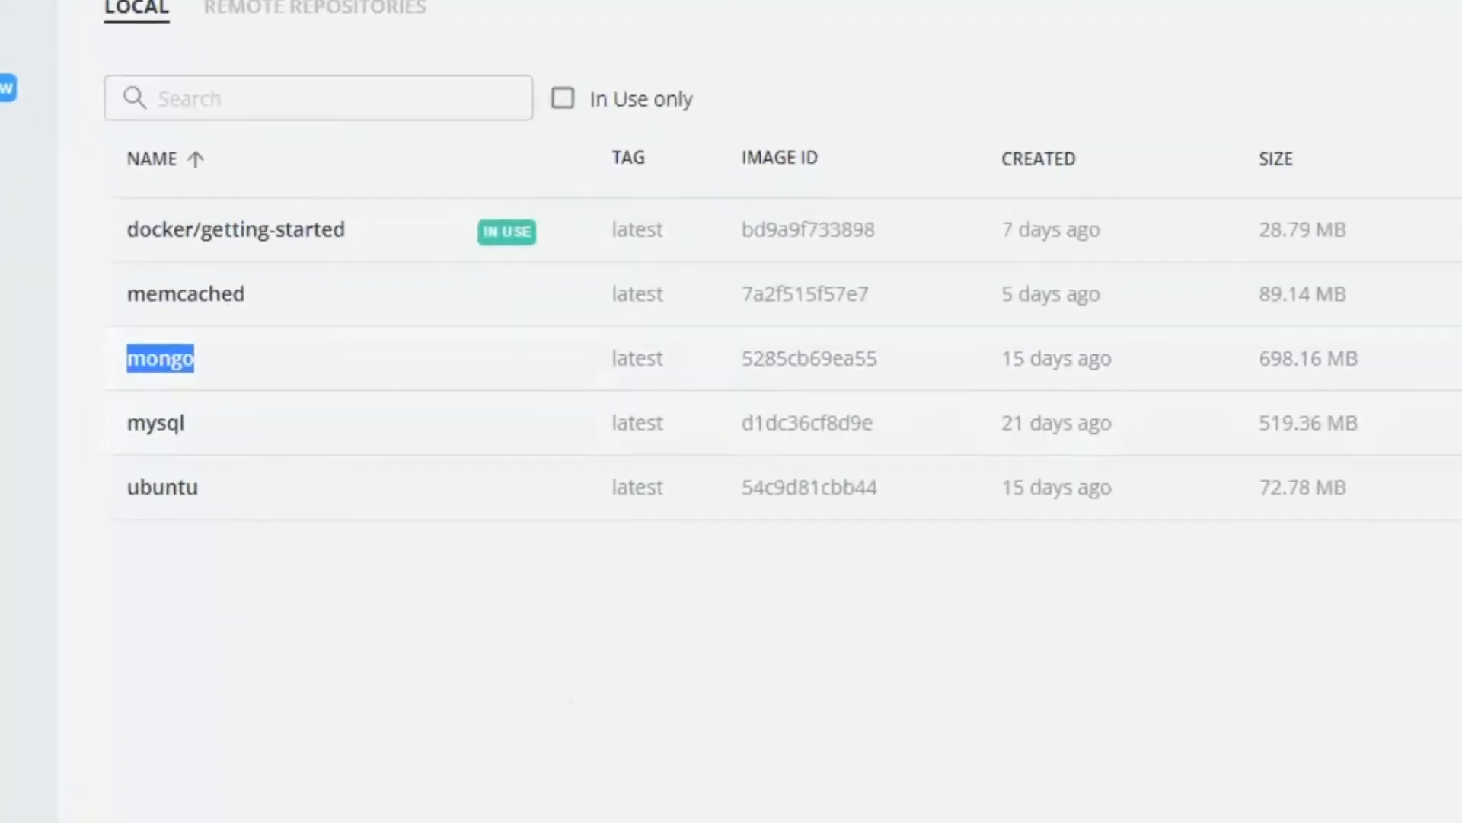
key(alt+Tab)
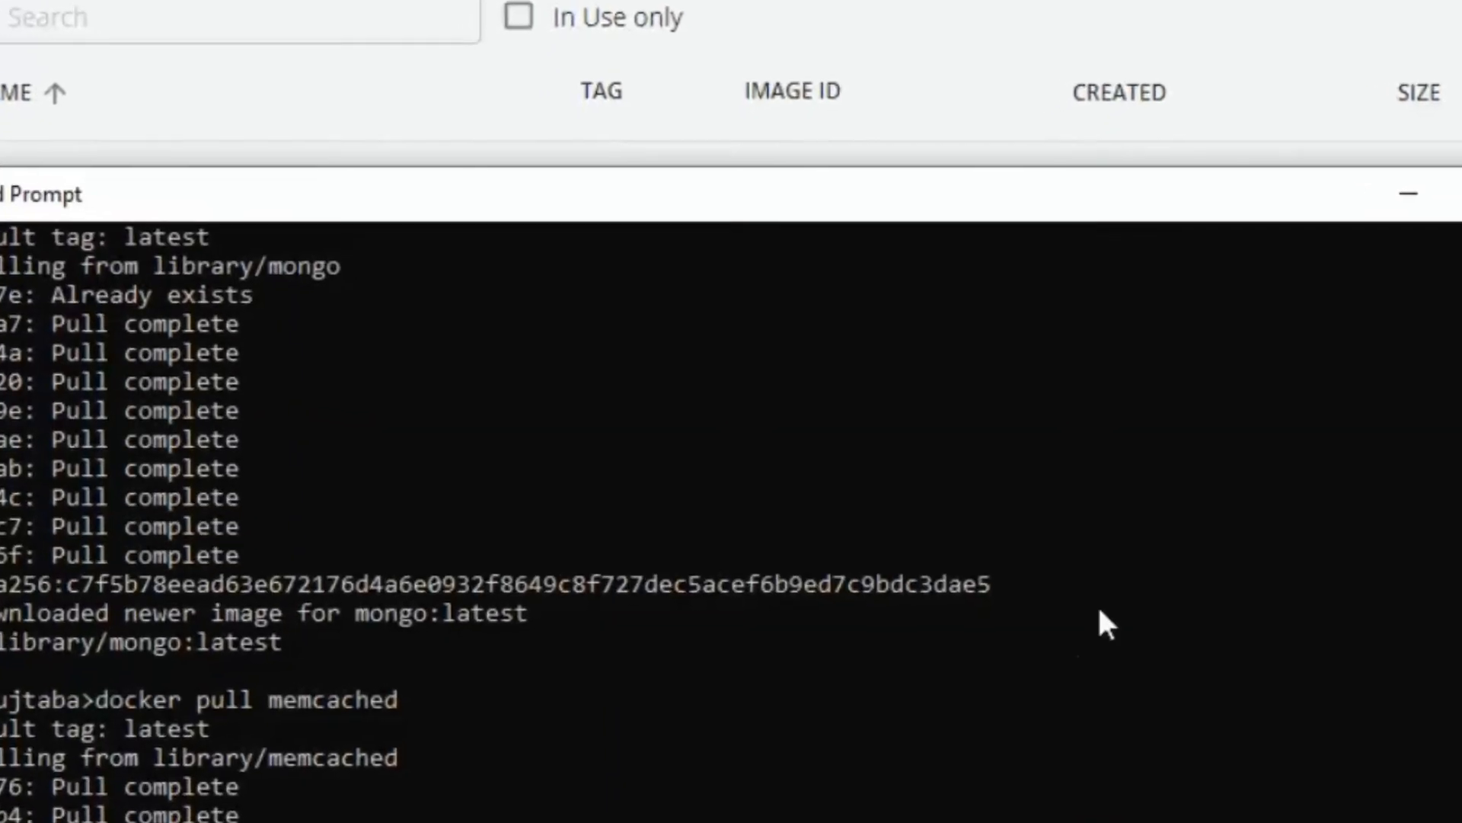
key(Return)
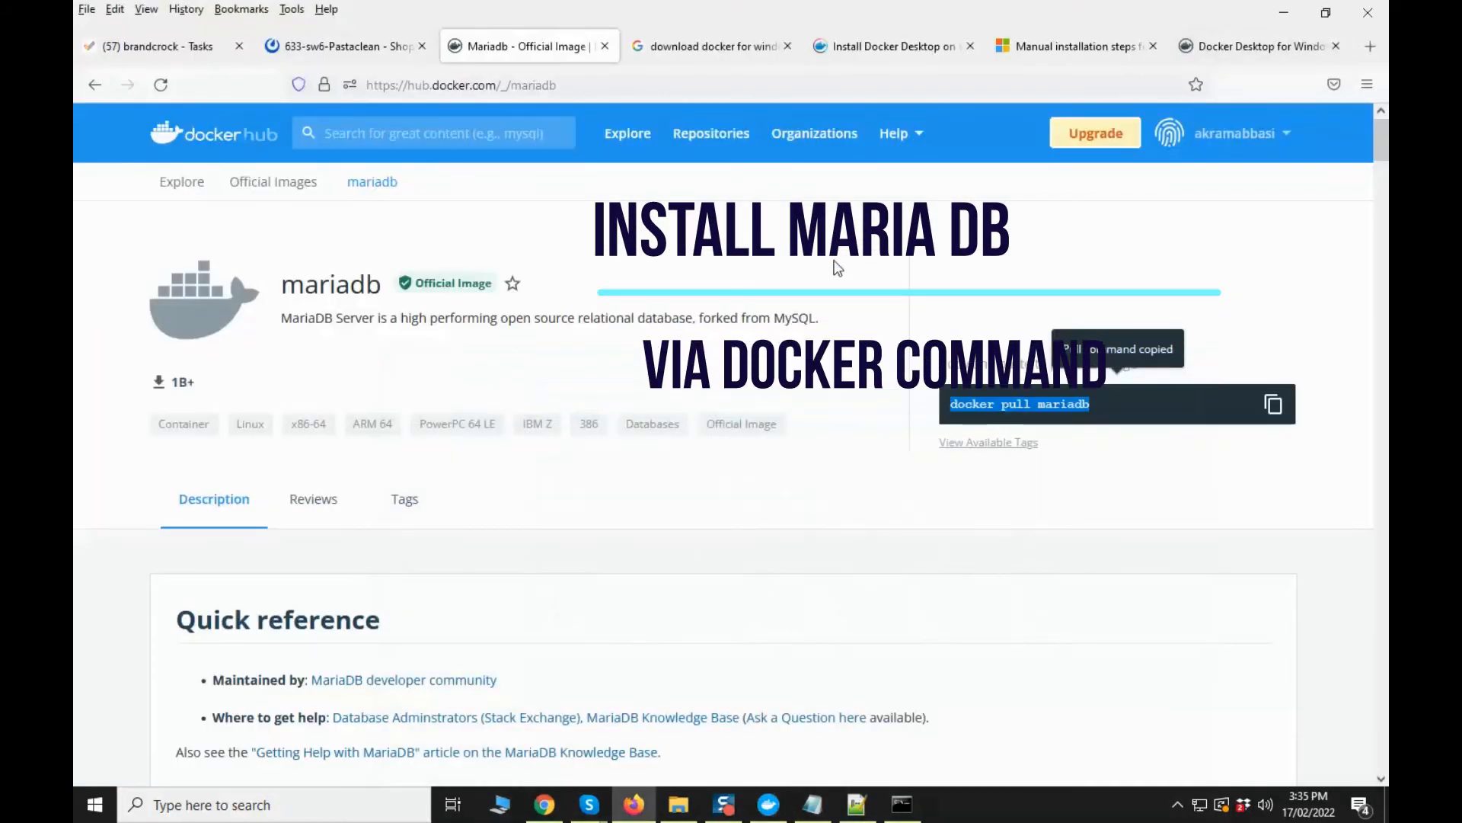
- In Docker Desktop, run a new container named Mysql from the mysql image and close the container terminal window
click(1257, 45)
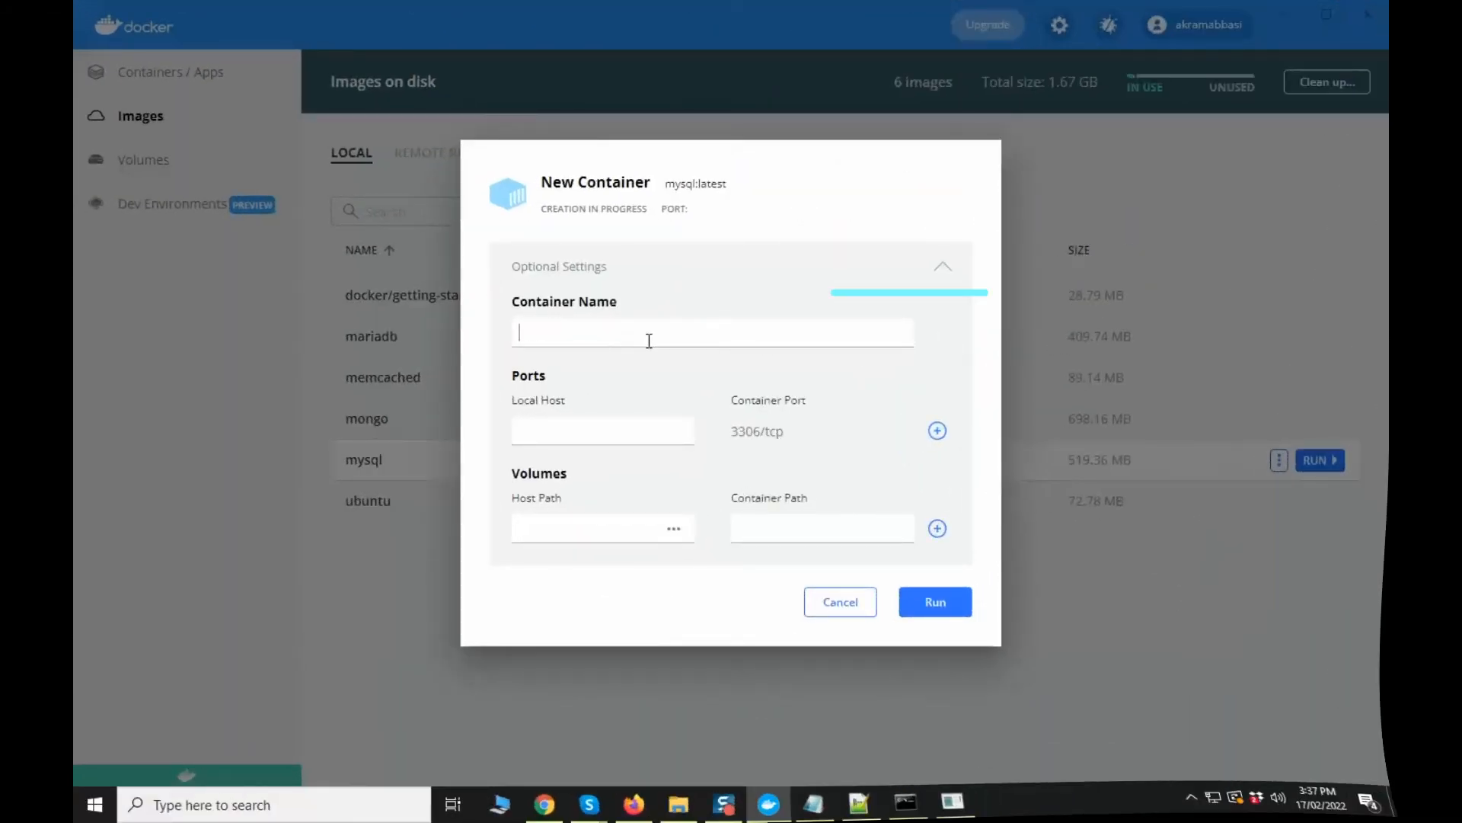
text(Mysql)
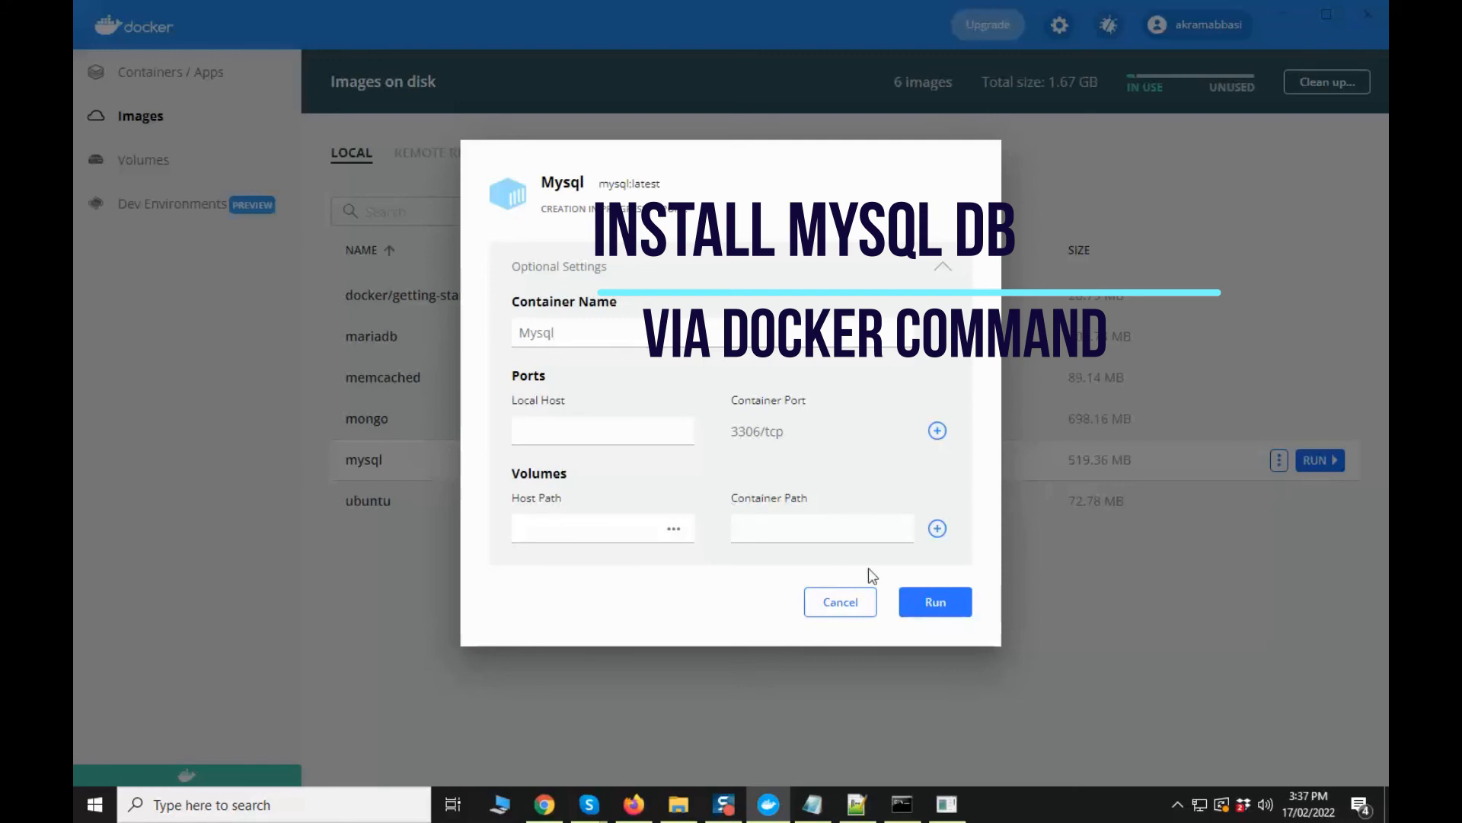
click(943, 609)
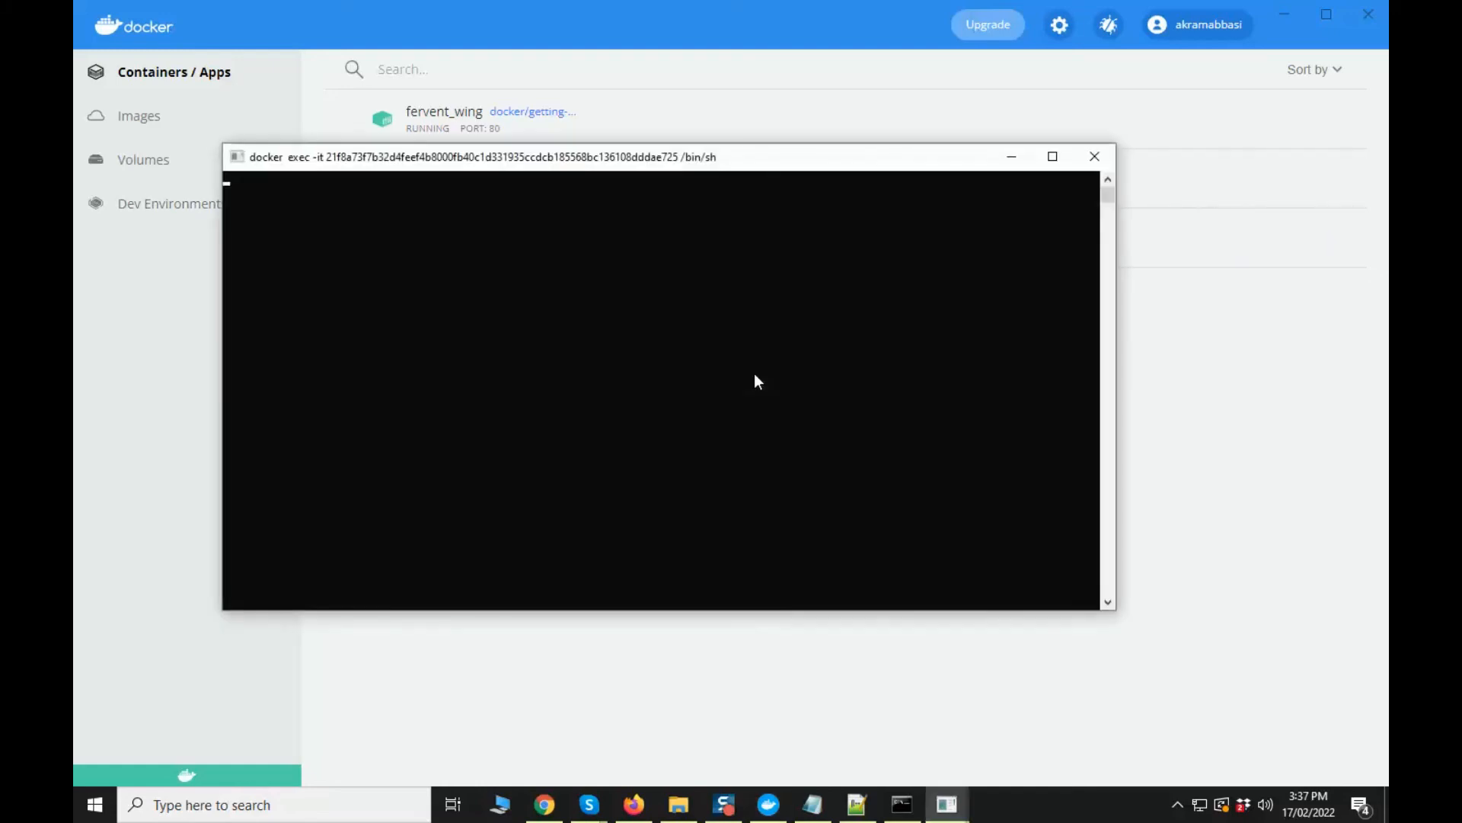
click(1088, 155)
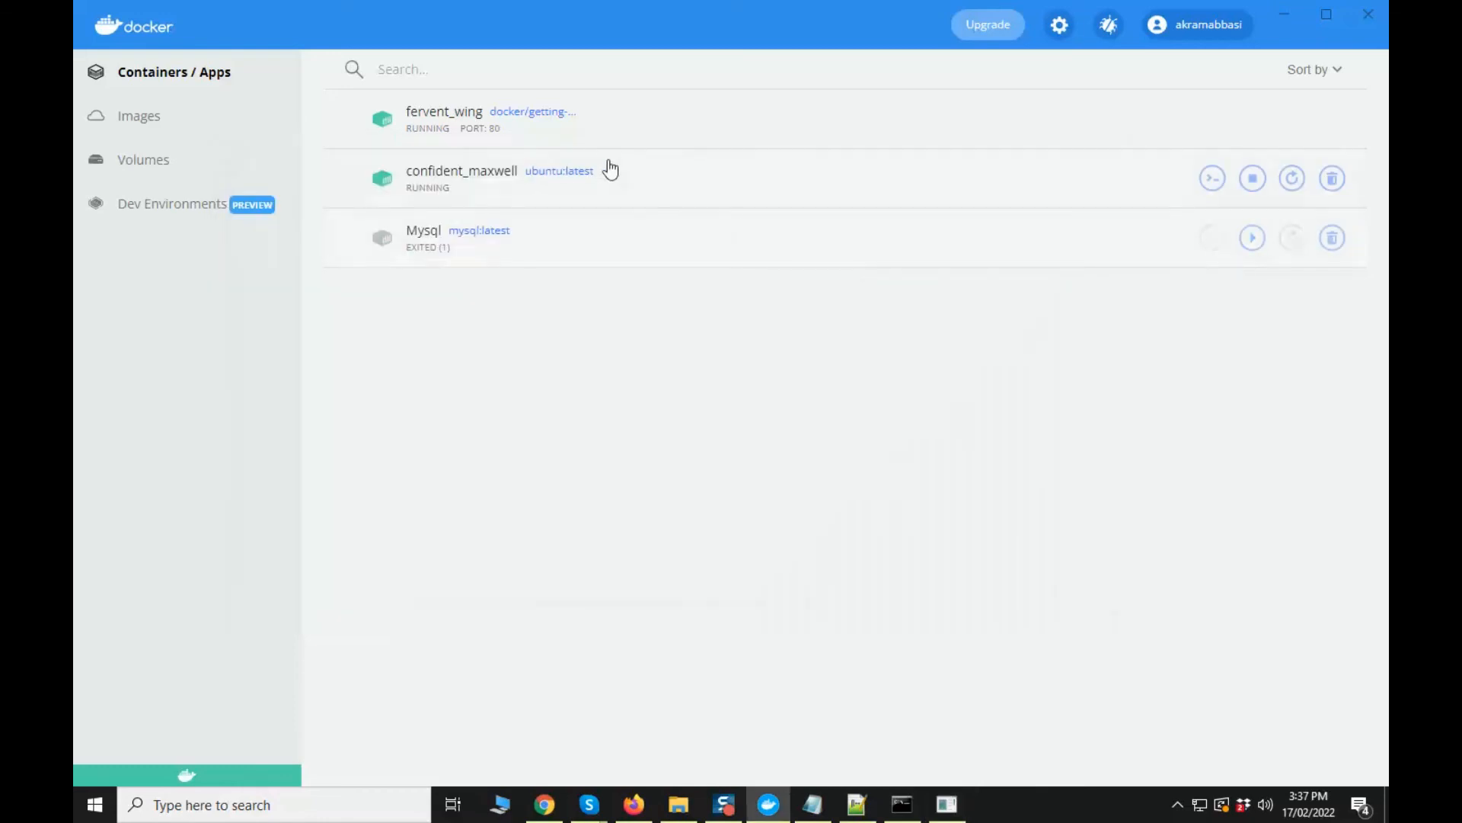